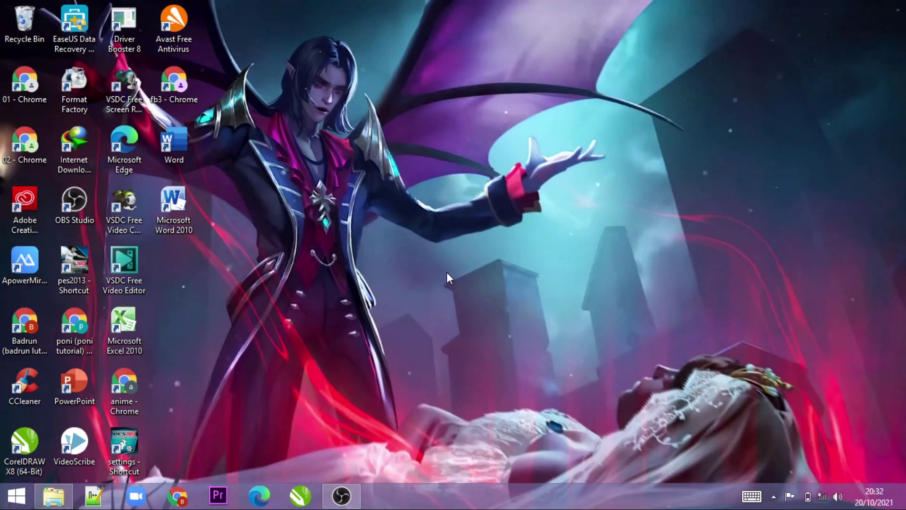
Launch Word, start a blank document, and add a page break with Ctrl+Enter.
double_click(178, 132)
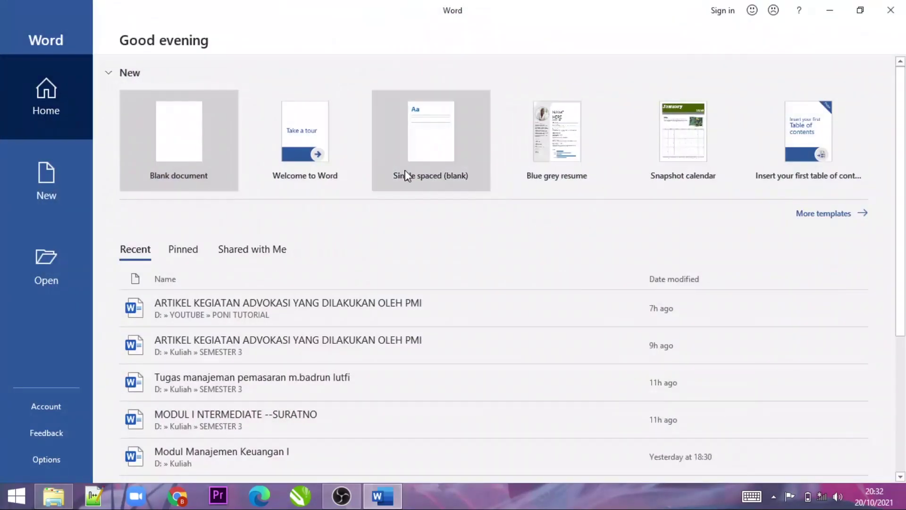
left_click(189, 167)
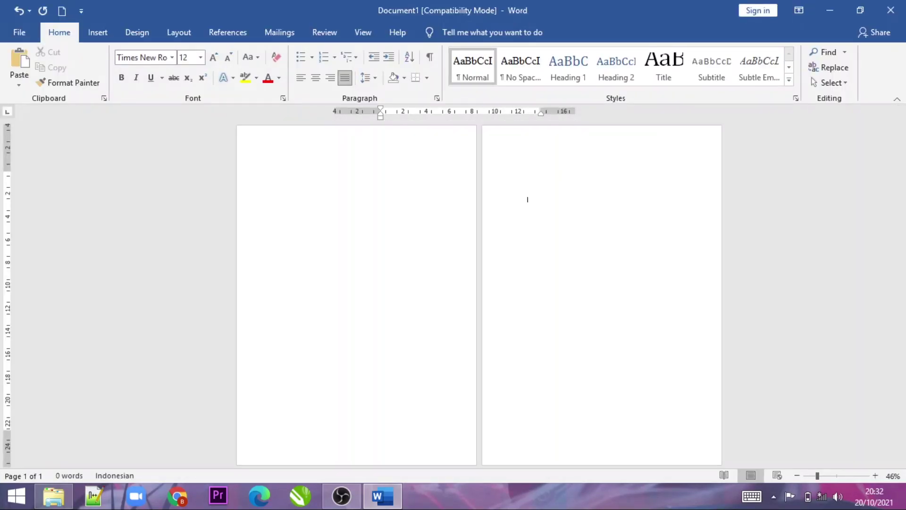
key("ctrl+Return")
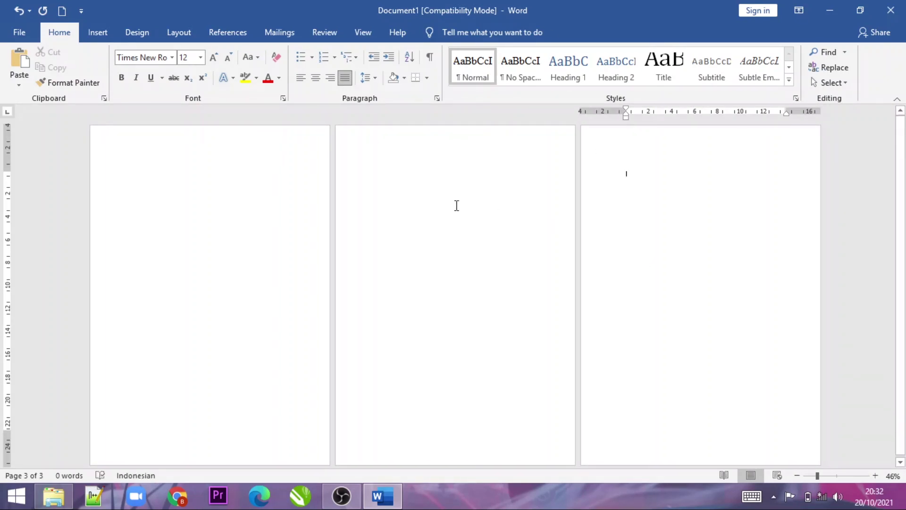
Place the insertion point on pages 1 and 2 and show the Design options.
left_click(455, 204)
left_click(191, 211)
left_click(610, 211)
left_click(515, 230)
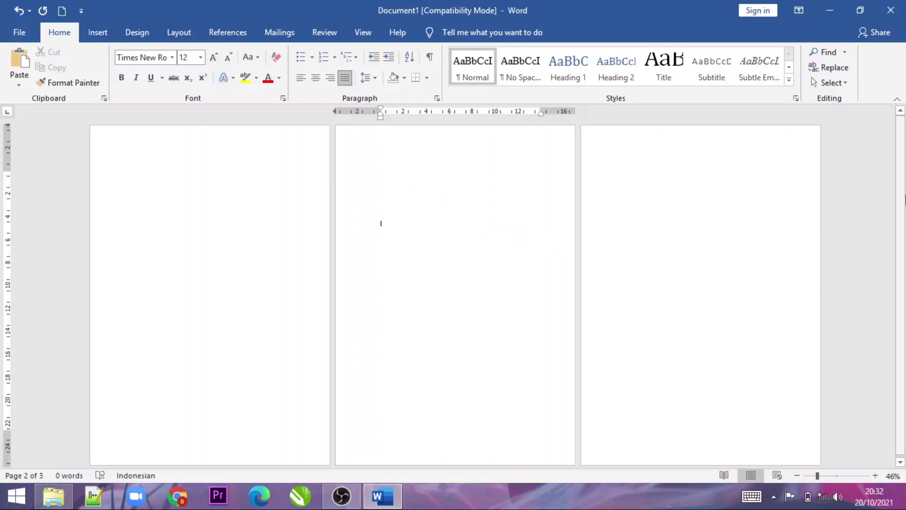
scroll(901, 209, "down", 1)
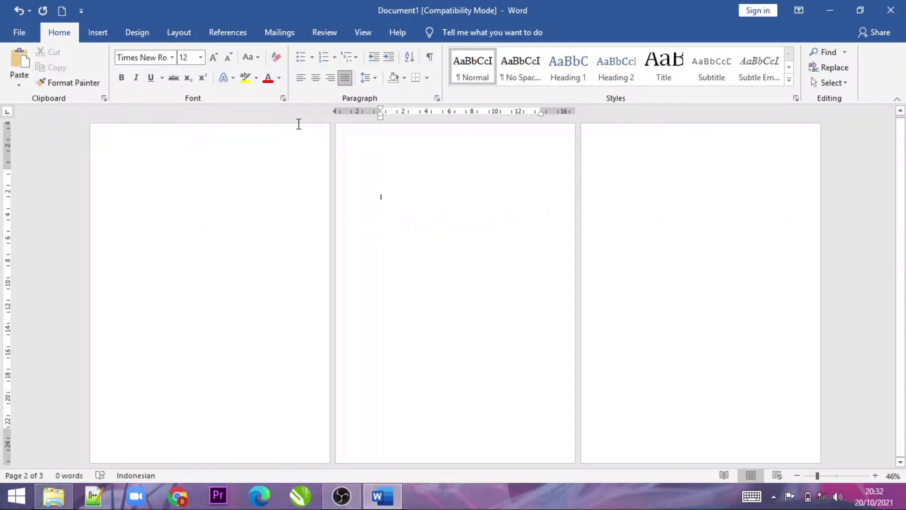
left_click(127, 34)
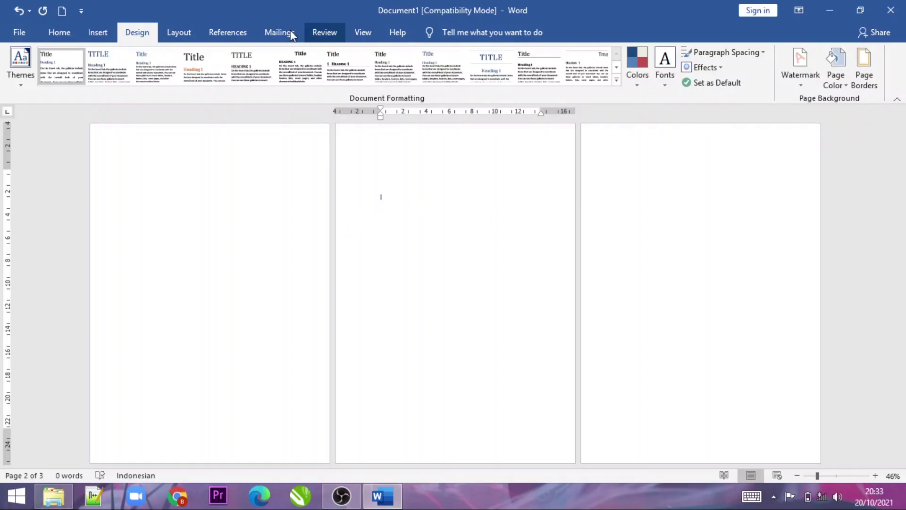
left_click(793, 65)
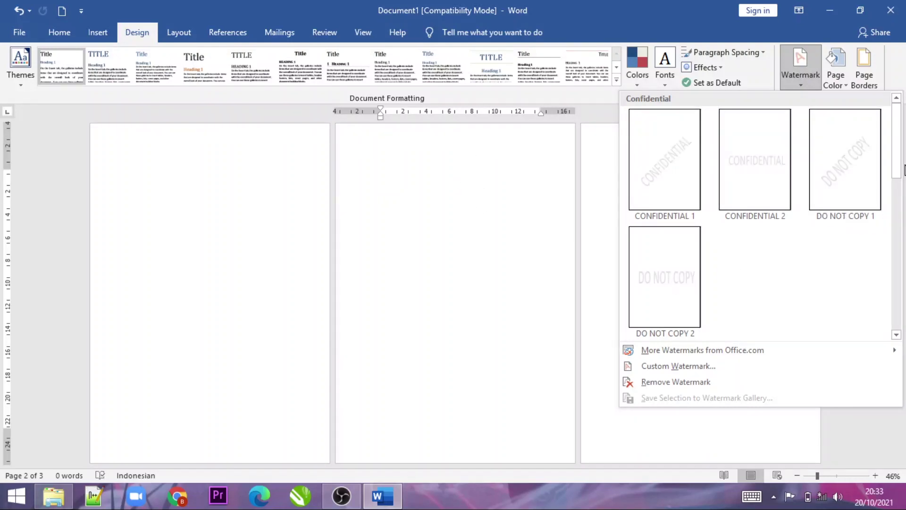
mouse_move(897, 163)
left_mouse_down()
mouse_move(901, 238)
mouse_move(901, 144)
left_mouse_up()
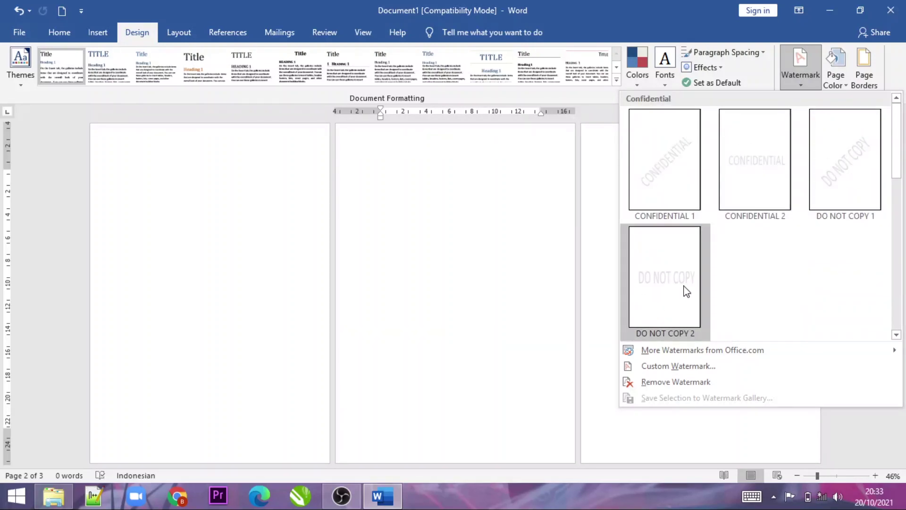
left_click(680, 161)
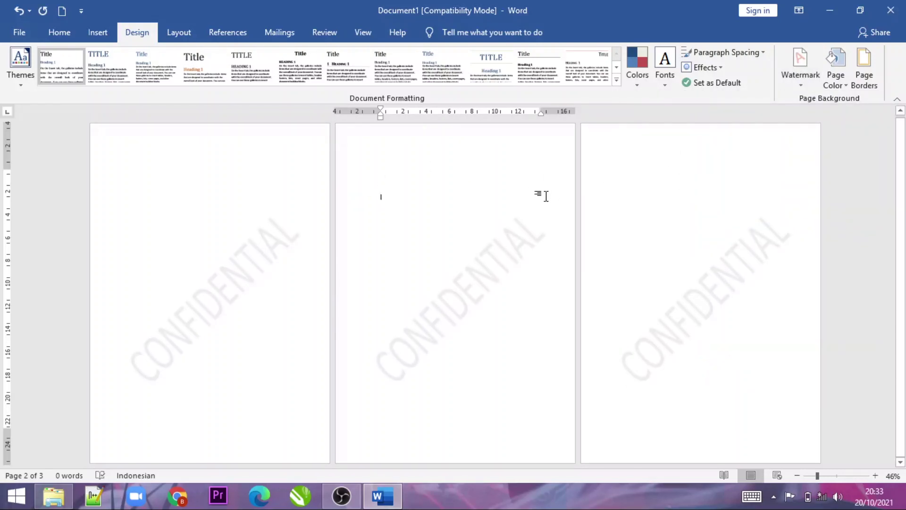
left_click(16, 18)
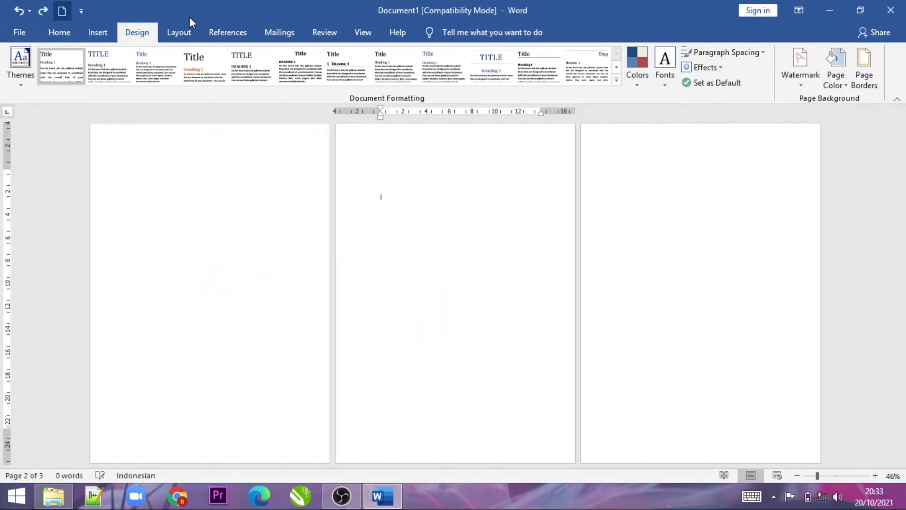
Insert CONFIDENTIAL 1 at the current document position on page 2, then open the header.
left_click(801, 76)
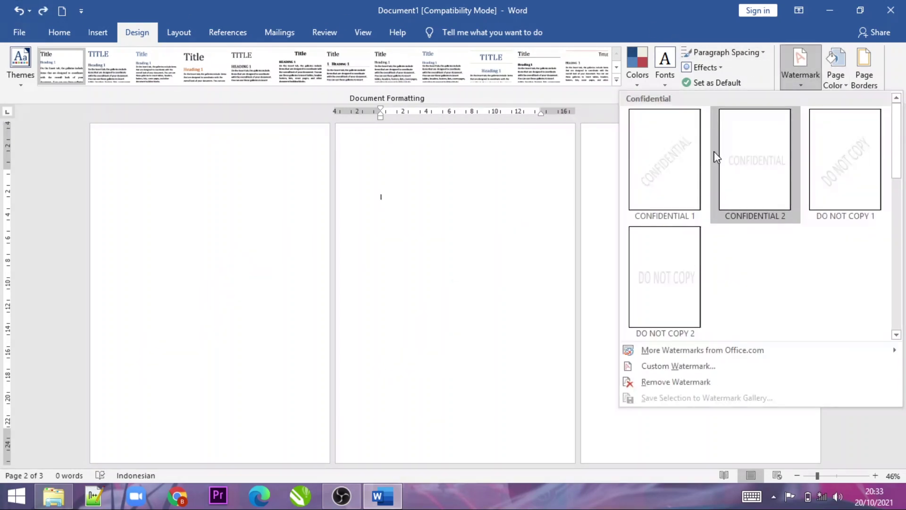
right_click(682, 162)
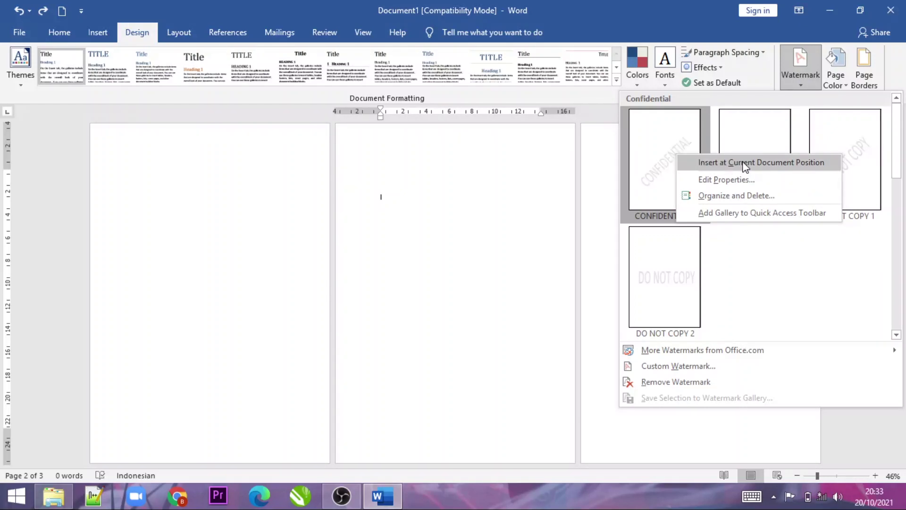
left_click(702, 161)
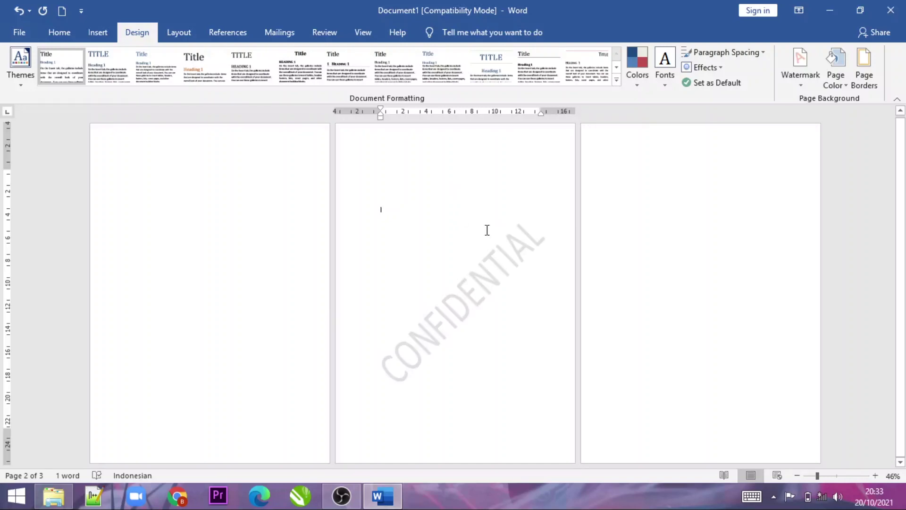
double_click(487, 229)
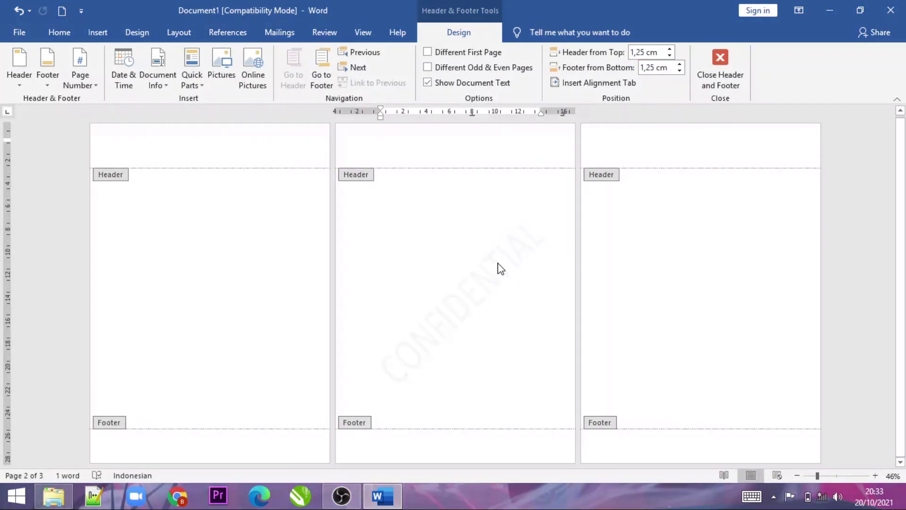
Replace the watermark text CONFIDENTIAL with PONI TUTORIAL, removing the extra blank line.
double_click(500, 269)
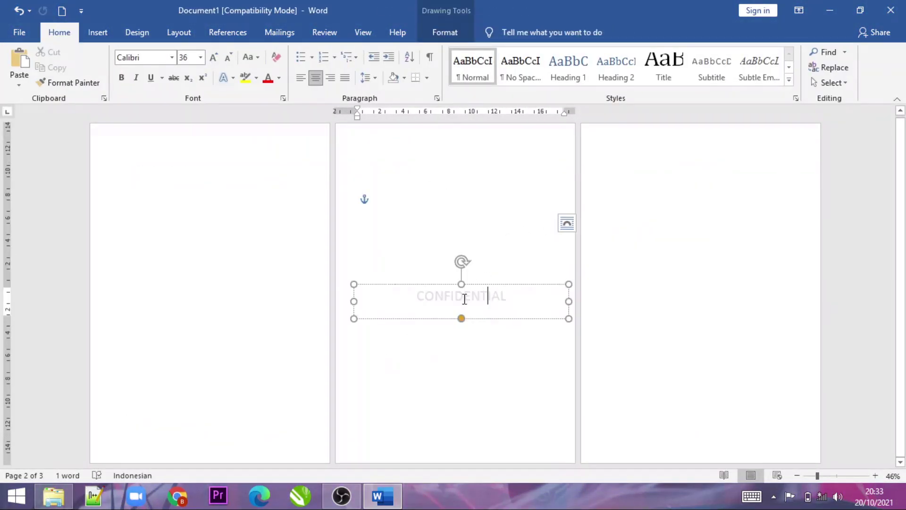
left_click_drag(513, 295, 396, 297)
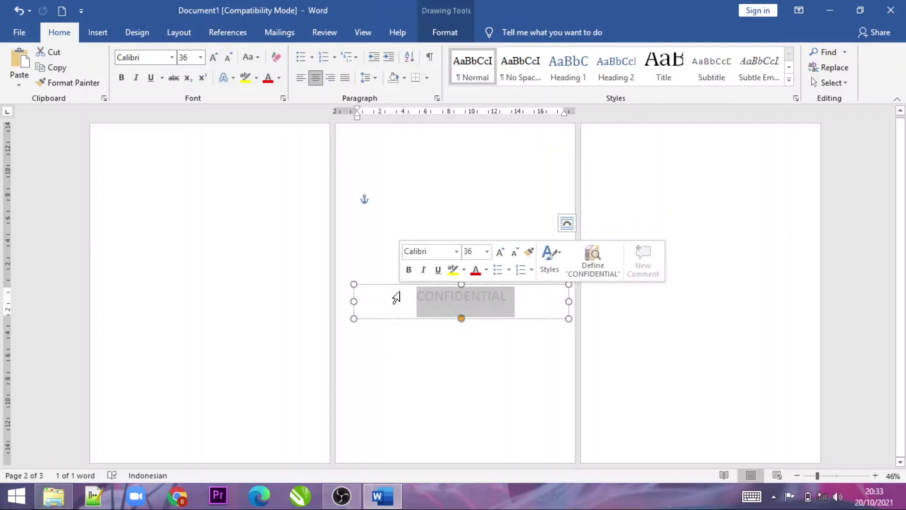
key("BackSpace")
type("PONI")
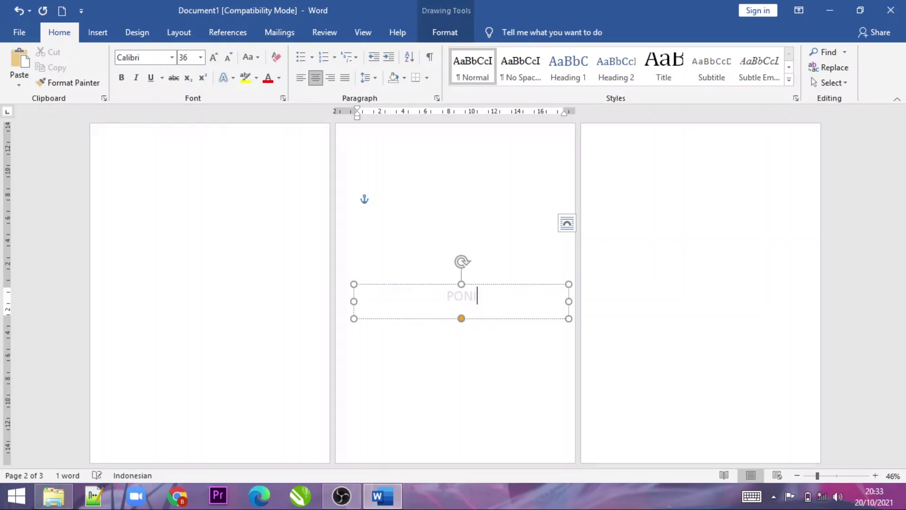
type(" TU")
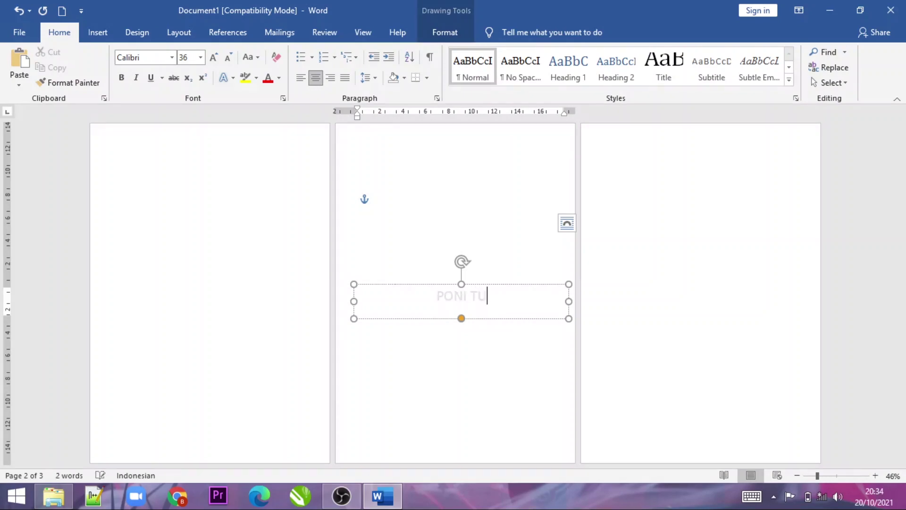
type("TORIAL")
key("Return")
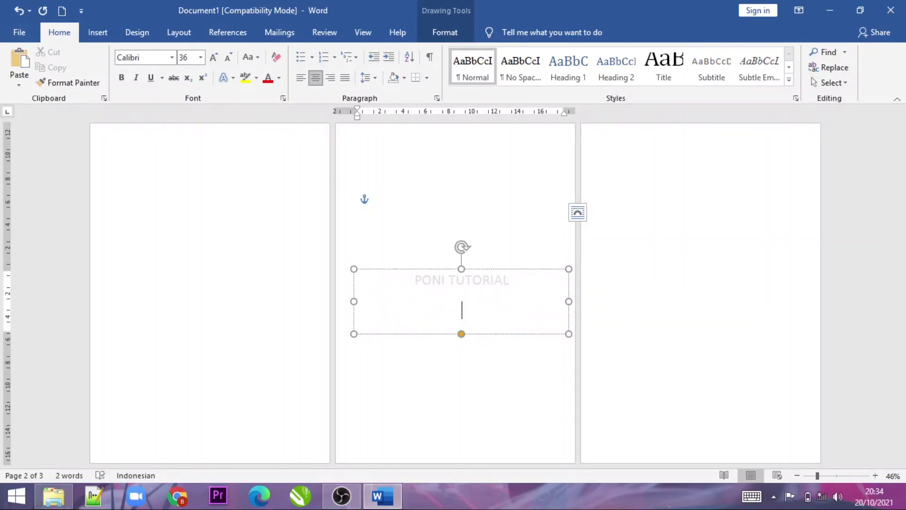
key("ctrl+j")
key("BackSpace")
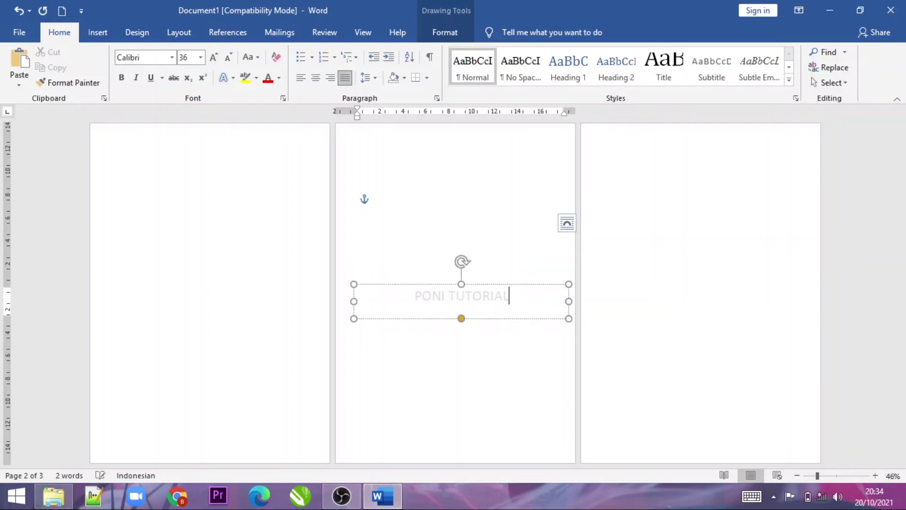
double_click(503, 177)
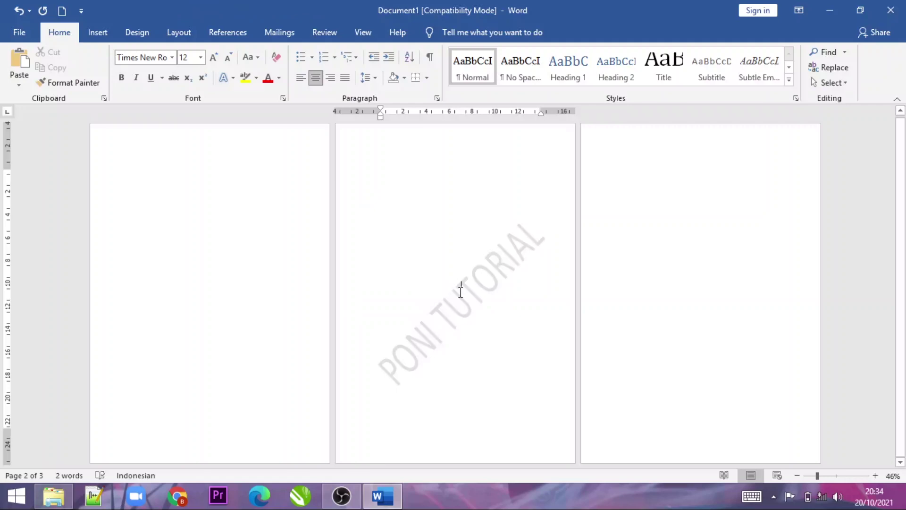
Leave watermark and header editing to return to the page body.
double_click(461, 290)
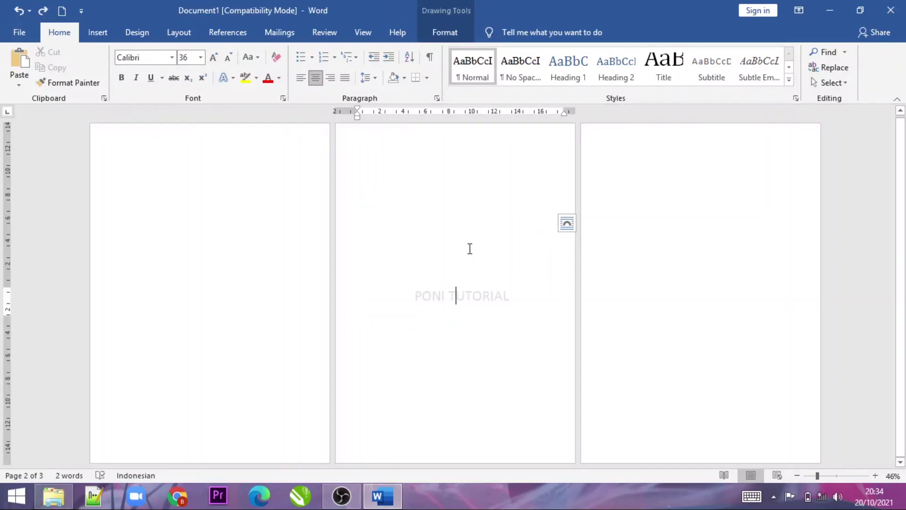
double_click(473, 157)
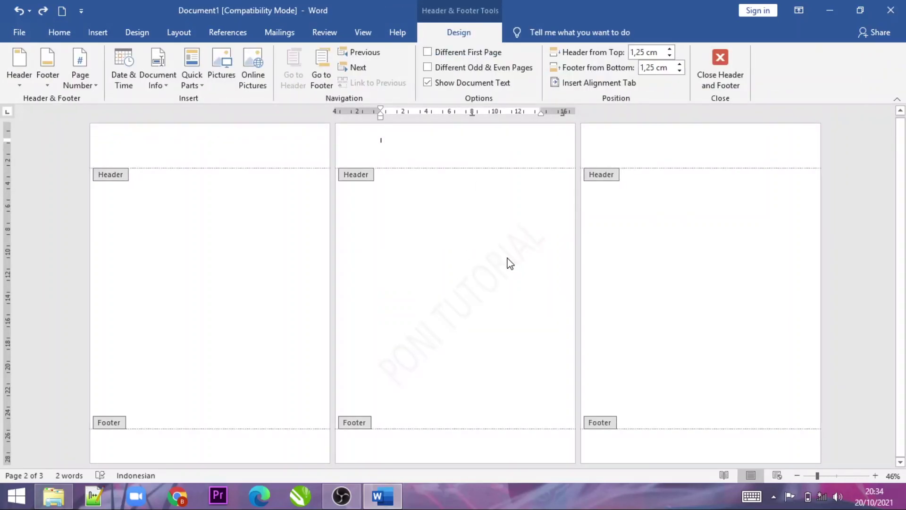
double_click(425, 230)
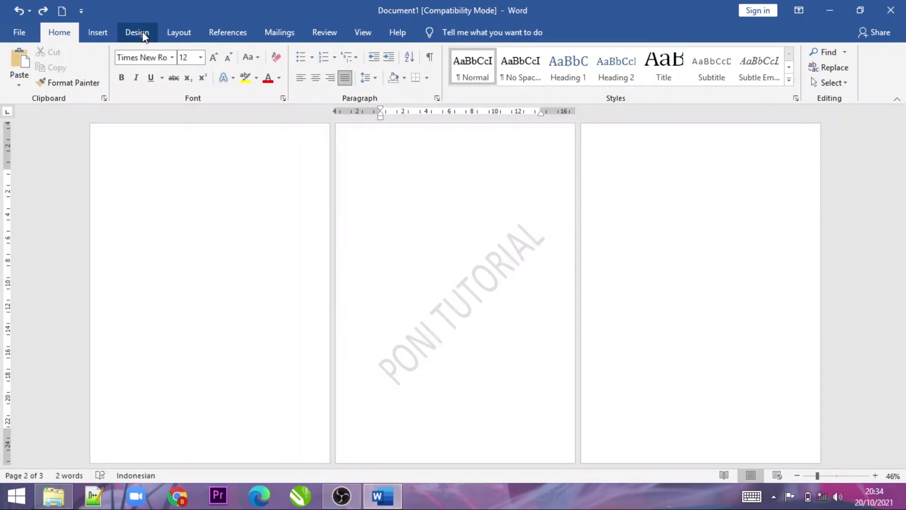
Browse the Watermark gallery and pick out the PONI TUTORIAL watermark in the header.
left_click(137, 32)
left_click(802, 71)
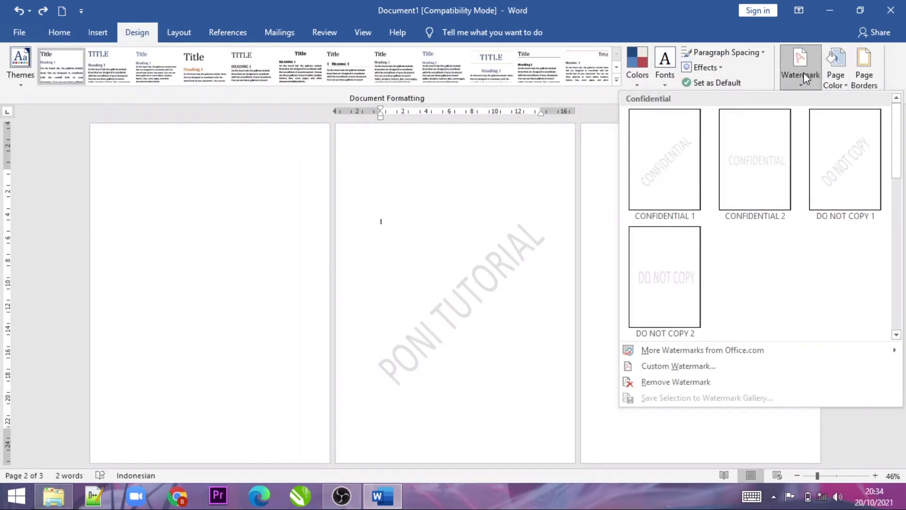
scroll(755, 187, "down", 2)
scroll(703, 175, "up", 2)
scroll(702, 174, "down", 2)
scroll(755, 198, "up", 2)
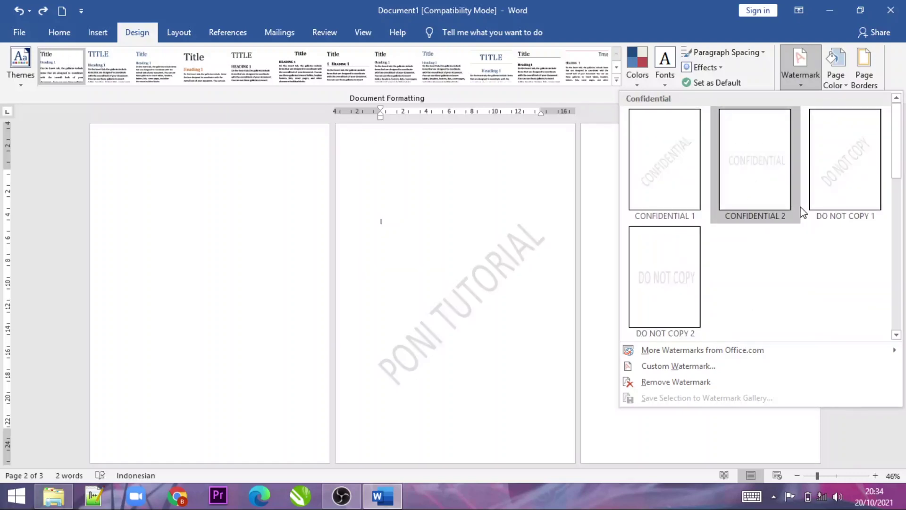
scroll(799, 205, "down", 2)
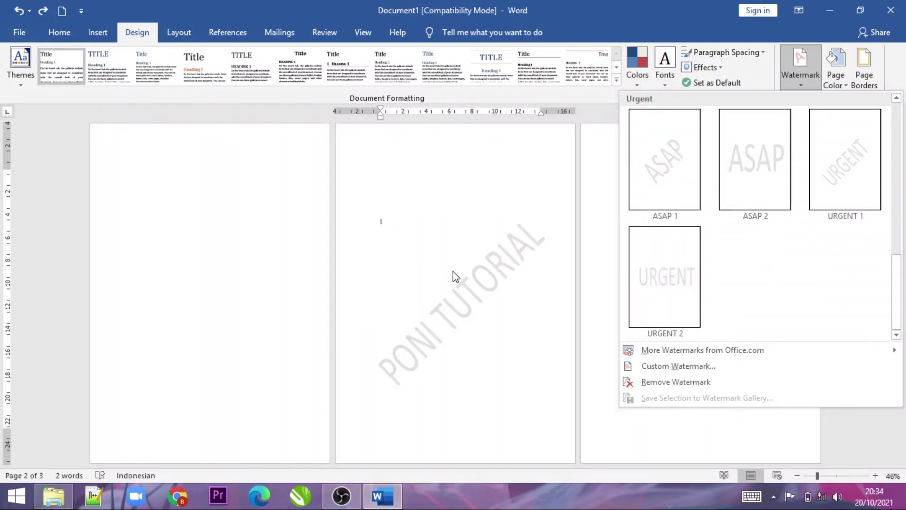
double_click(482, 285)
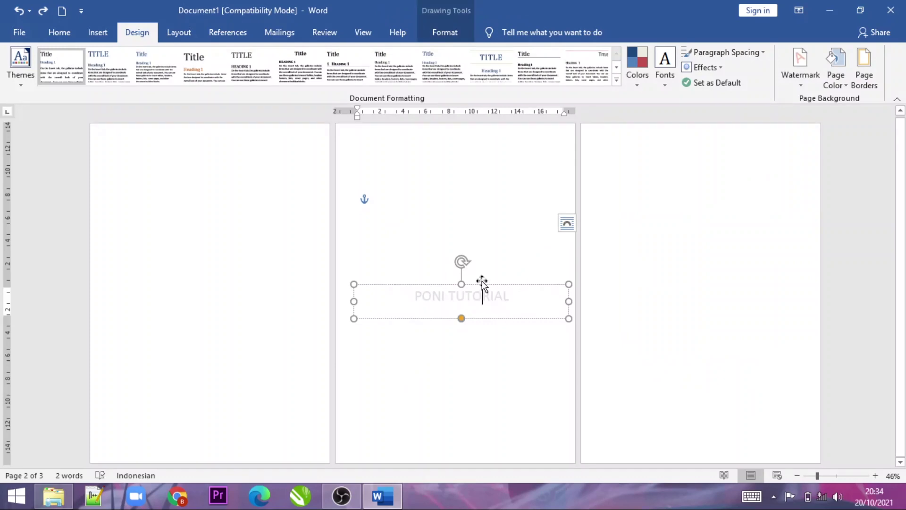
key("Escape")
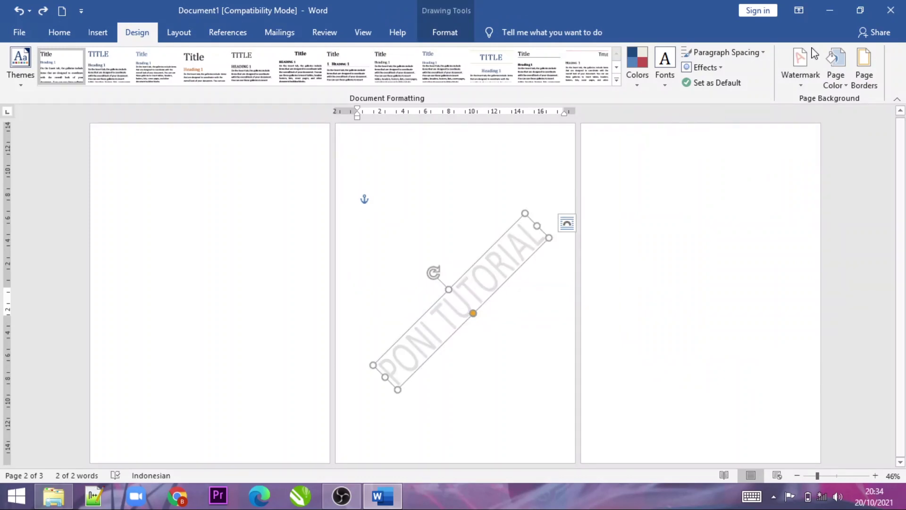
left_click(790, 71)
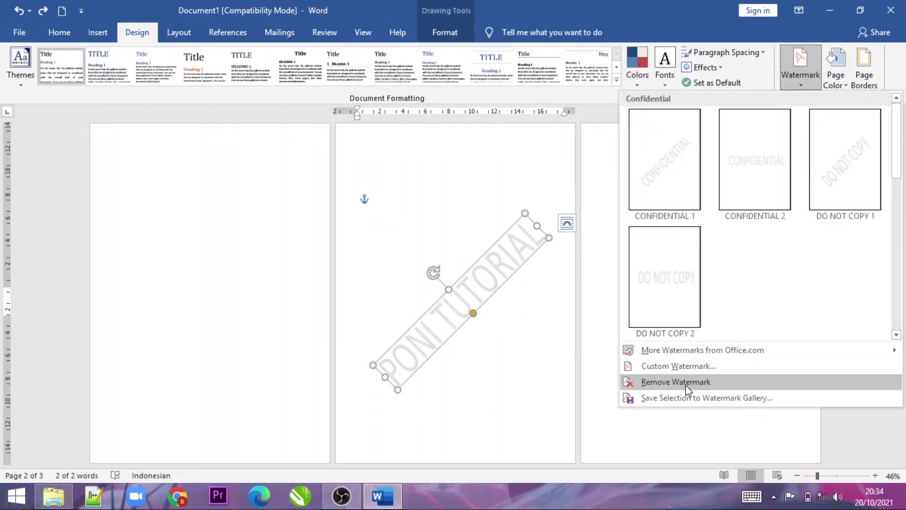
key("Escape")
Select the whole PONI TUTORIAL watermark shape and delete it.
left_click(526, 302)
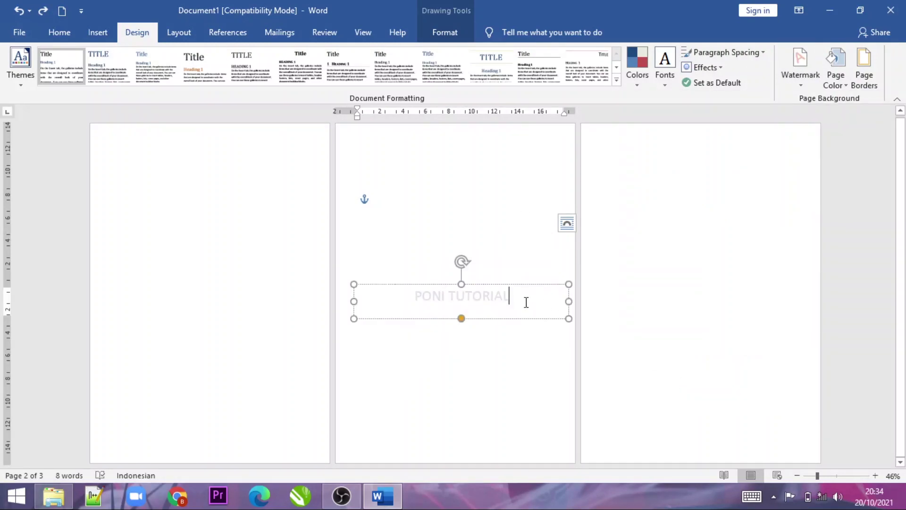
double_click(495, 270)
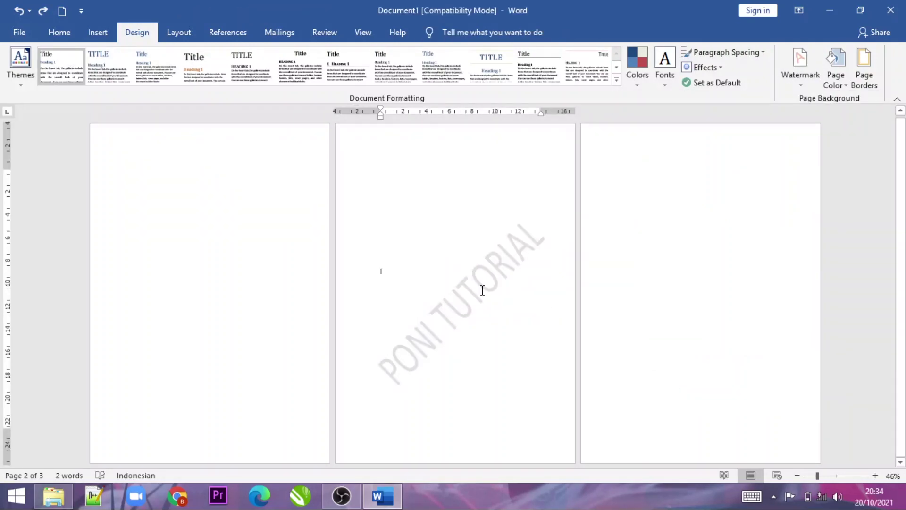
double_click(474, 286)
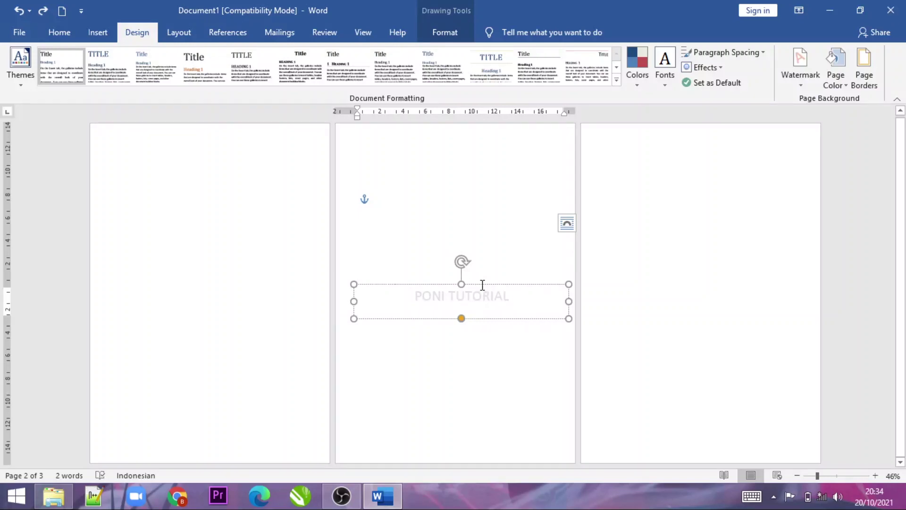
left_click(481, 286)
key("Delete")
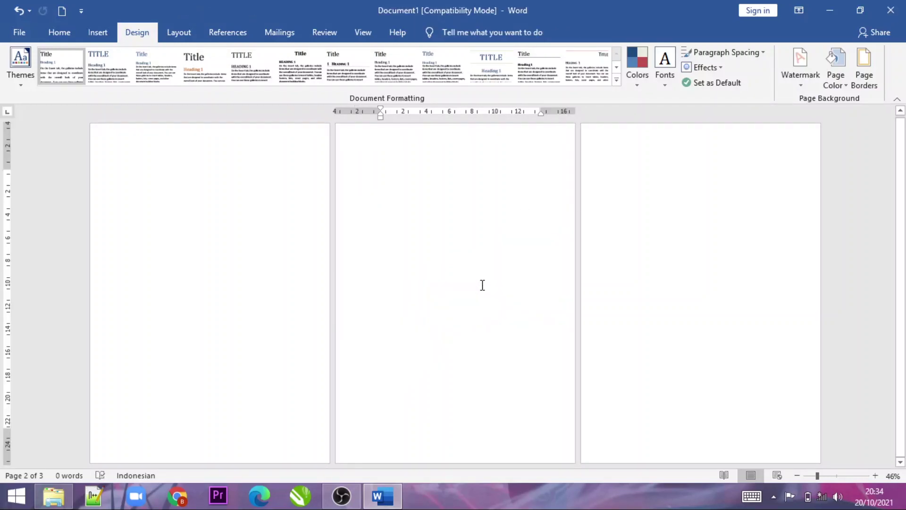
left_click(811, 61)
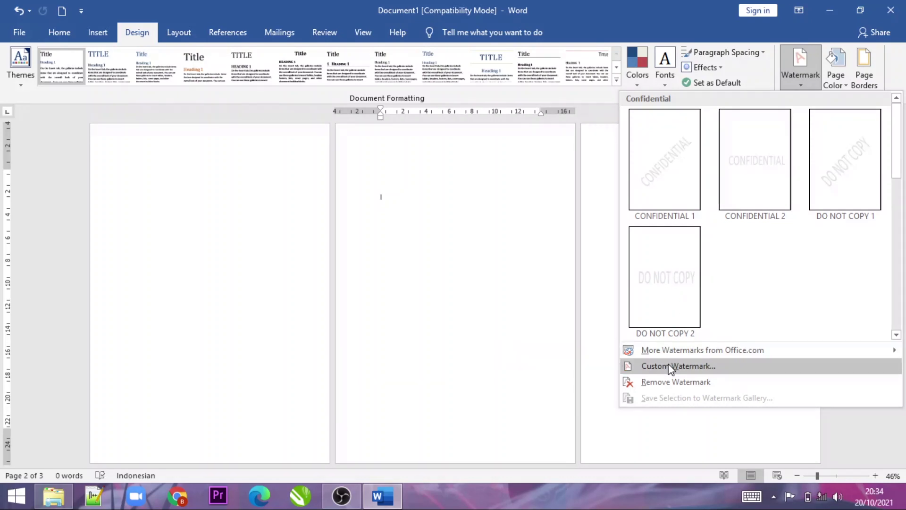
In Custom Watermark, choose Picture watermark with the offline Twitter logo PNG and apply it.
left_click(671, 367)
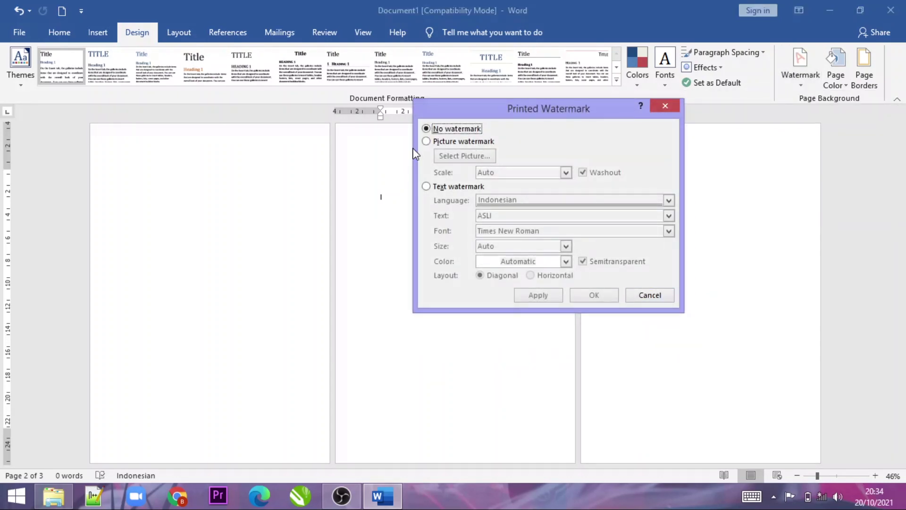
left_click(428, 142)
left_click(464, 157)
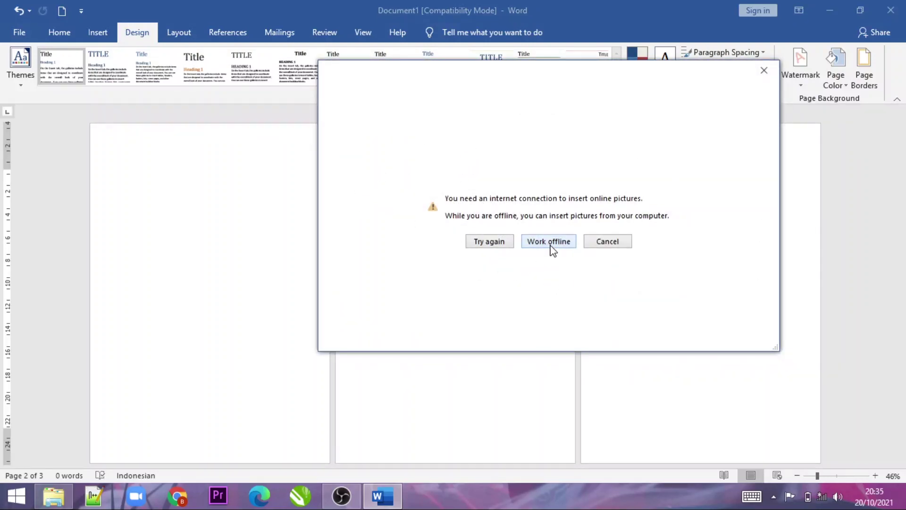
left_click(550, 246)
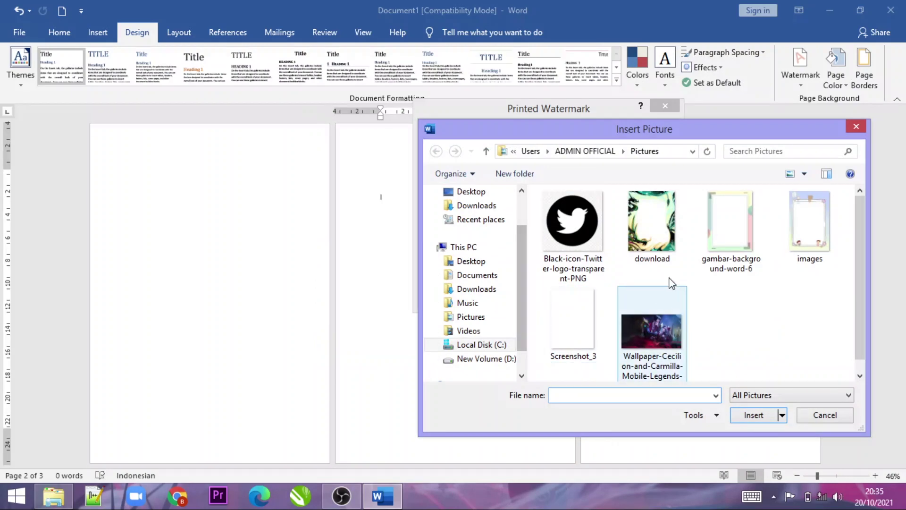
left_click(572, 229)
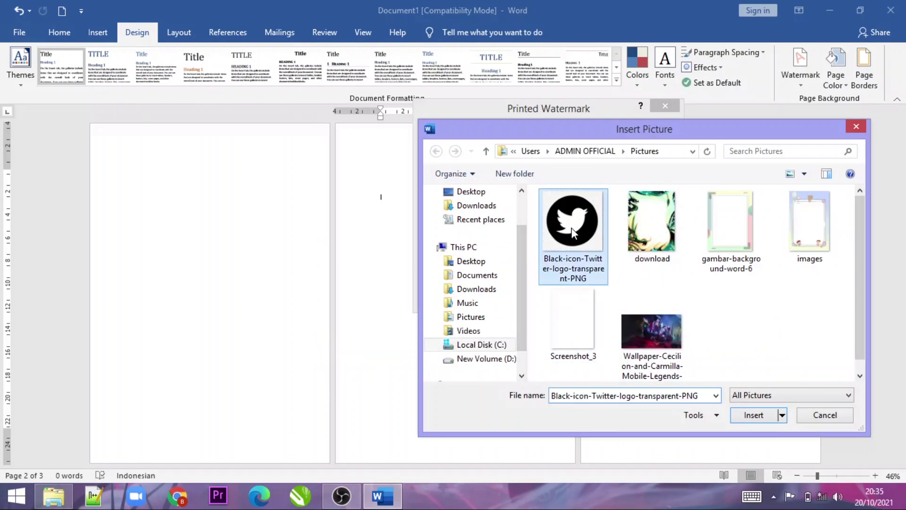
left_click(757, 416)
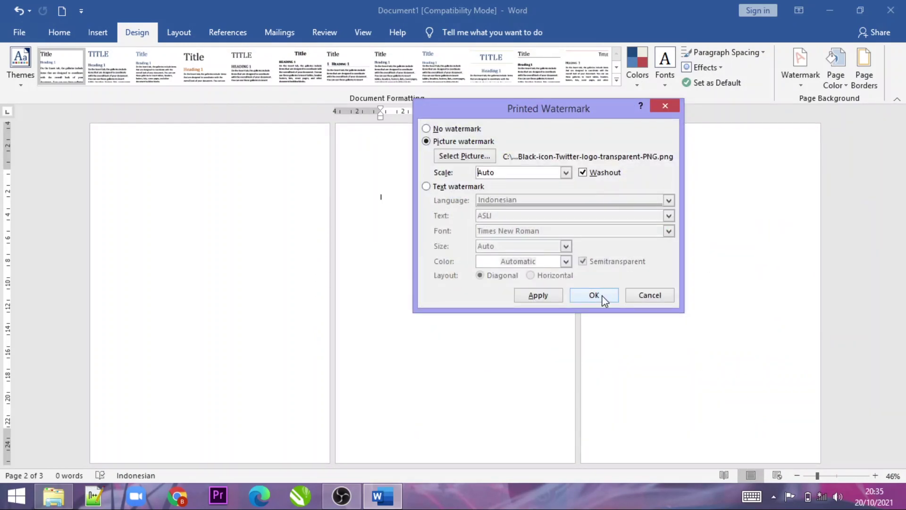
left_click(596, 296)
left_click(648, 393)
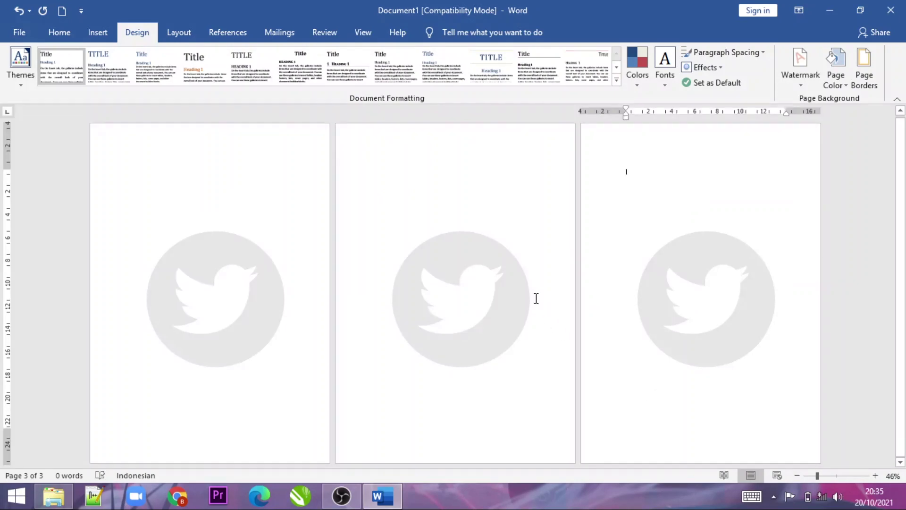
Open the headers, select page 1's Twitter watermark, and open the Design Watermark list.
left_click(527, 272)
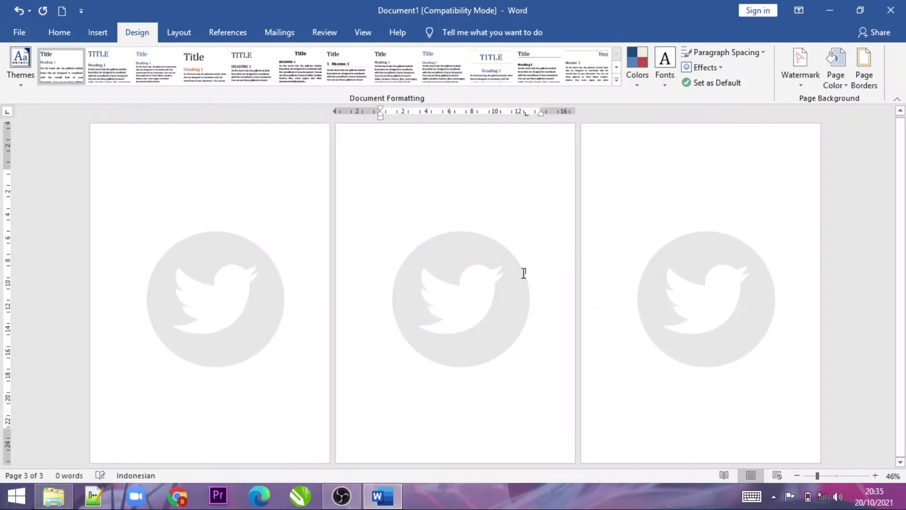
double_click(427, 150)
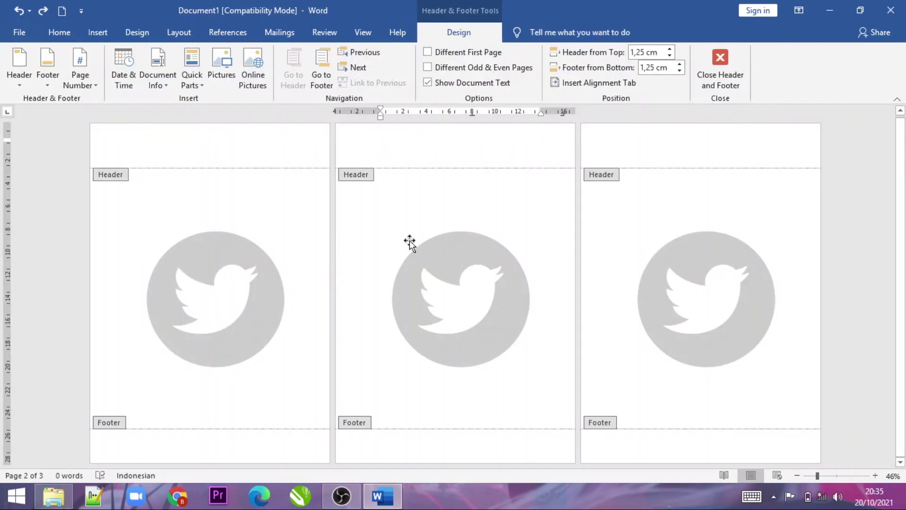
left_click(465, 255)
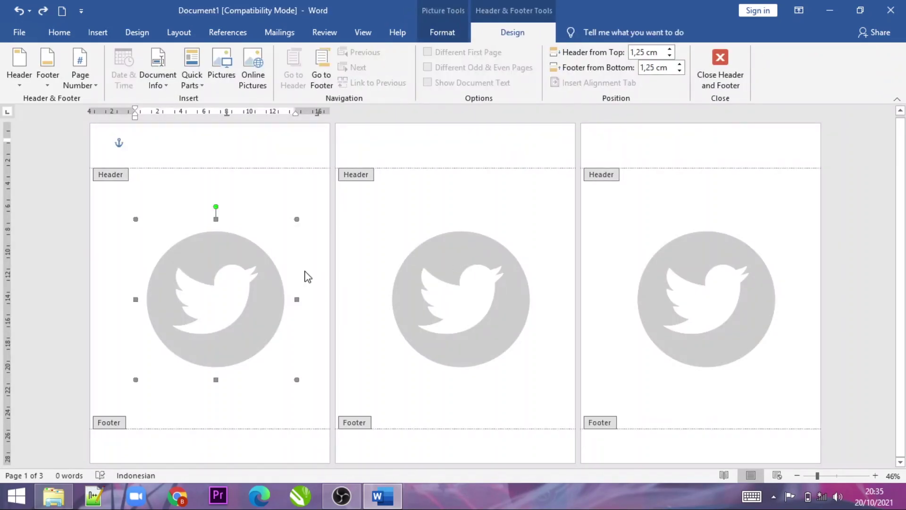
left_click(432, 260)
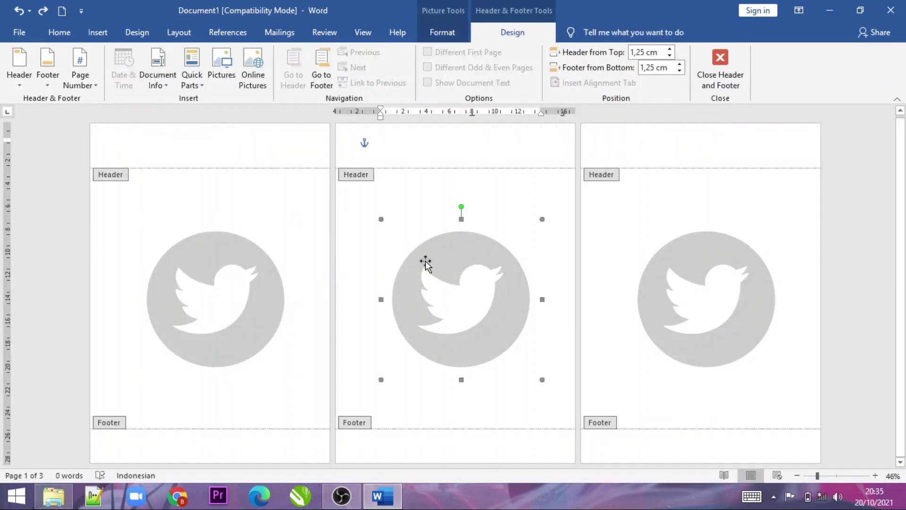
left_click(203, 262)
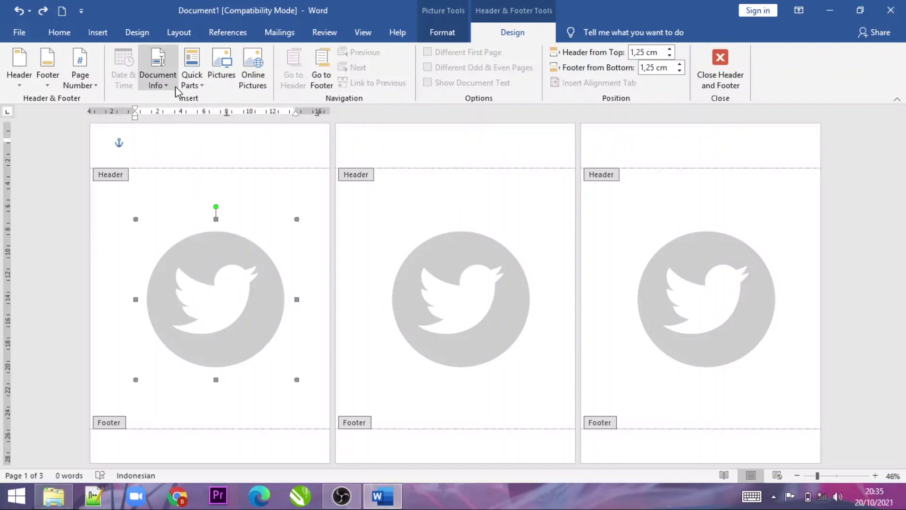
left_click(136, 32)
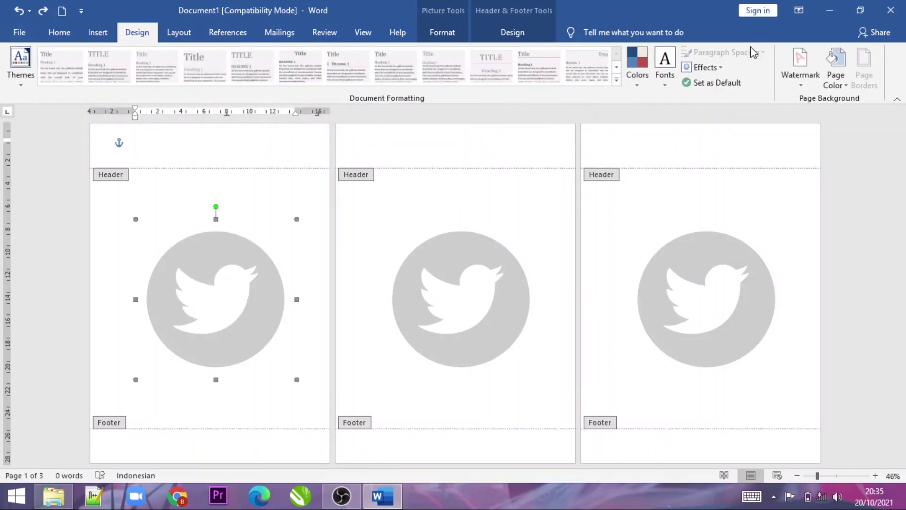
left_click(800, 66)
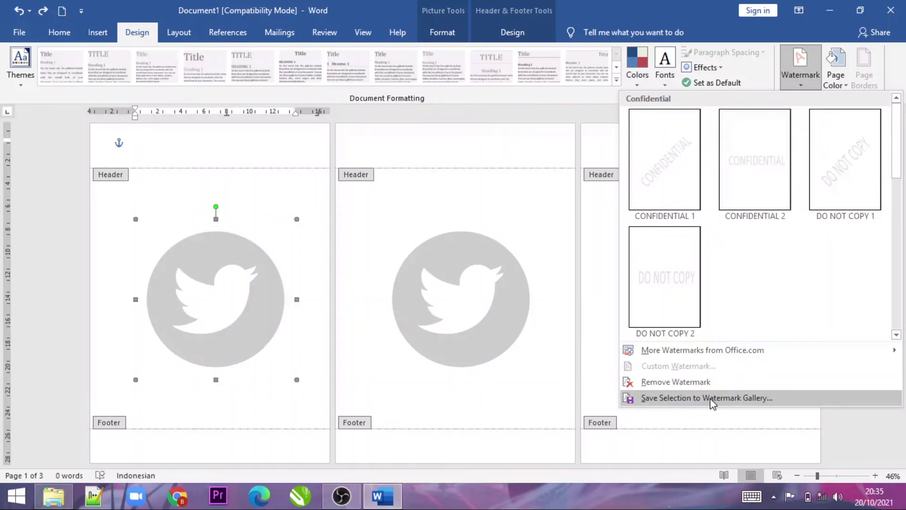
Save the selected Twitter watermark to the gallery named '1', then delete it from the pages.
left_click(693, 398)
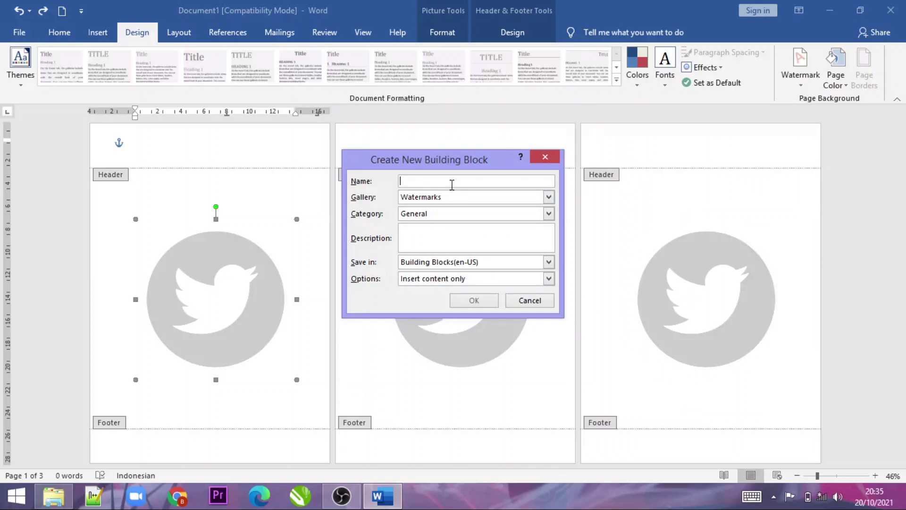
type("1")
left_click(474, 300)
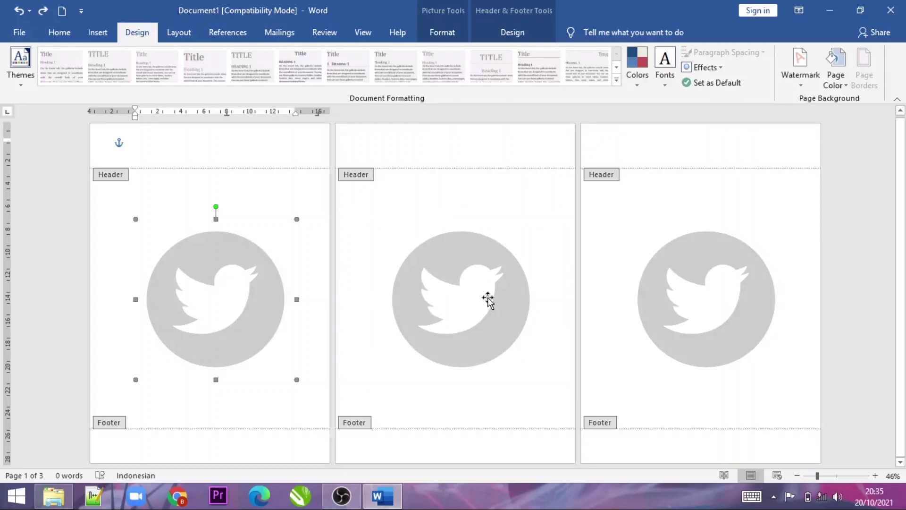
key("Delete")
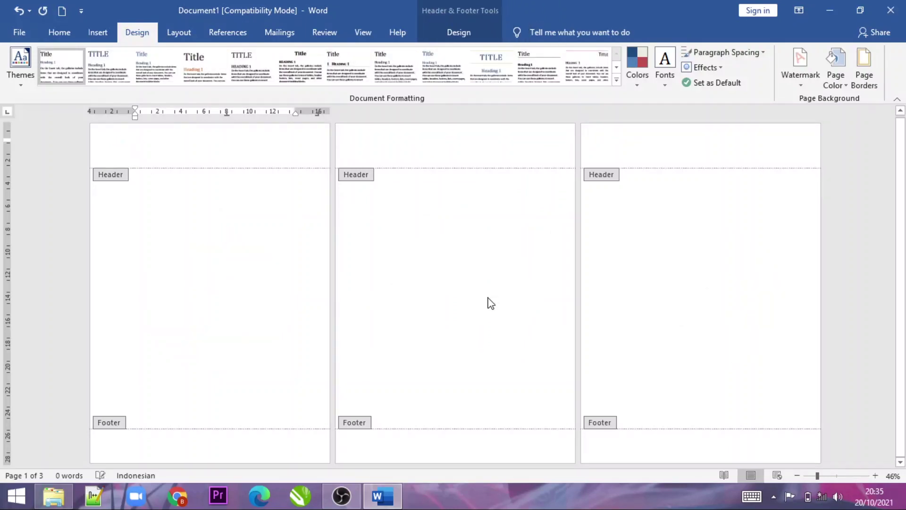
double_click(491, 302)
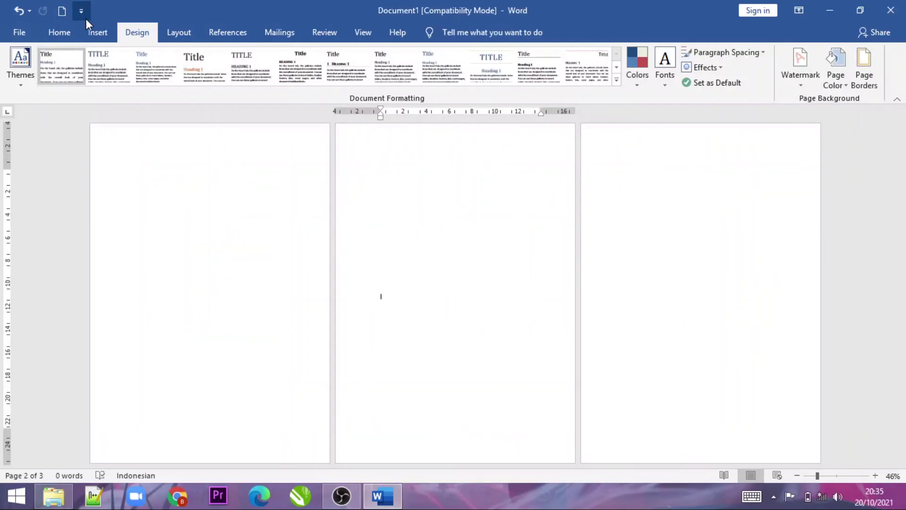
left_click(811, 76)
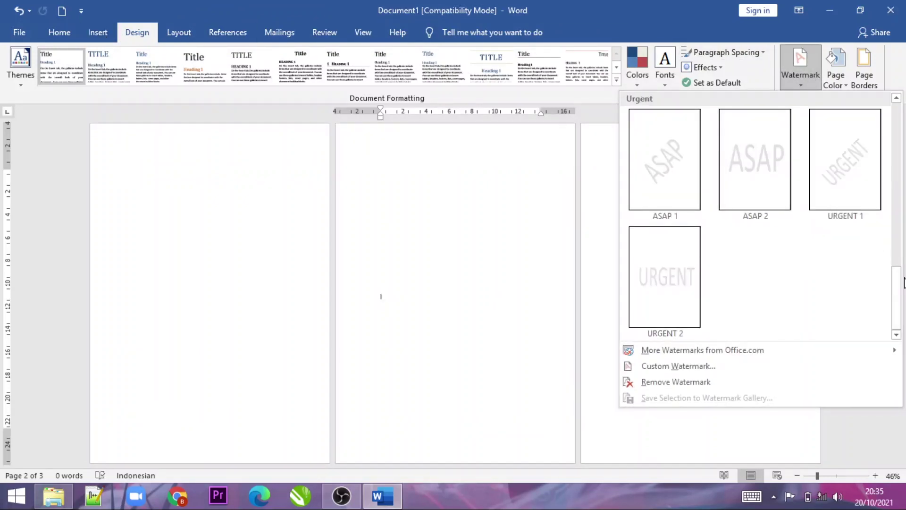
left_click_drag(896, 291, 896, 236)
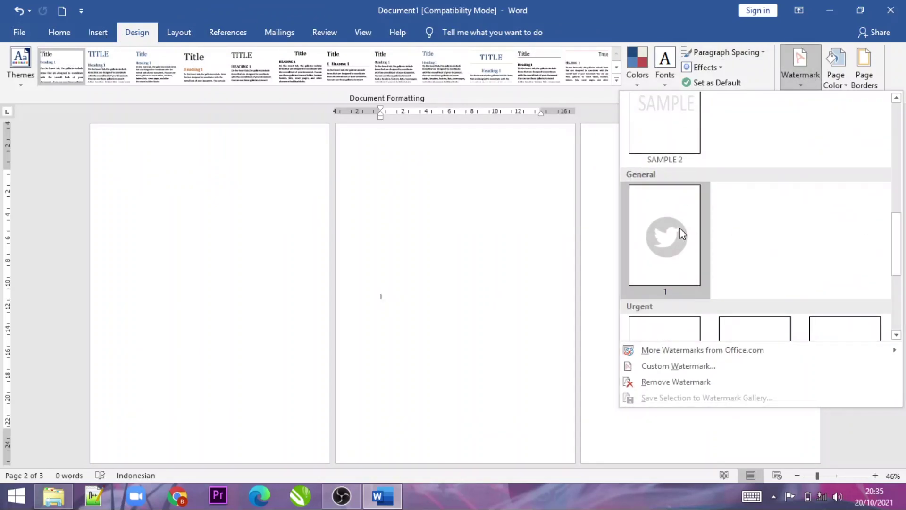
left_click(632, 215)
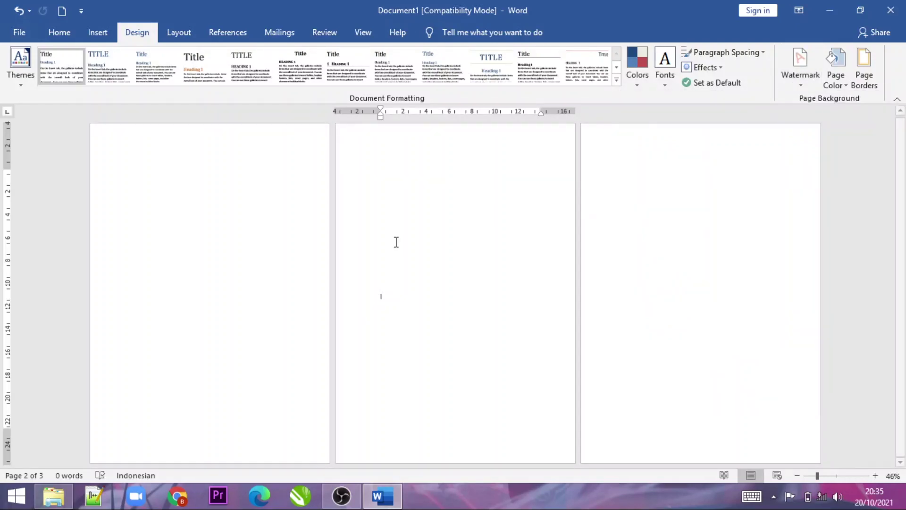
left_click(650, 181)
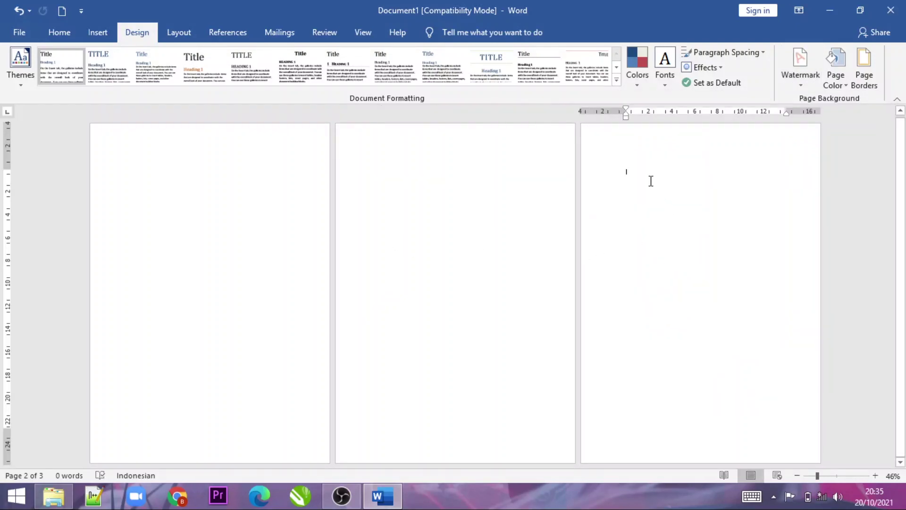
left_click(796, 84)
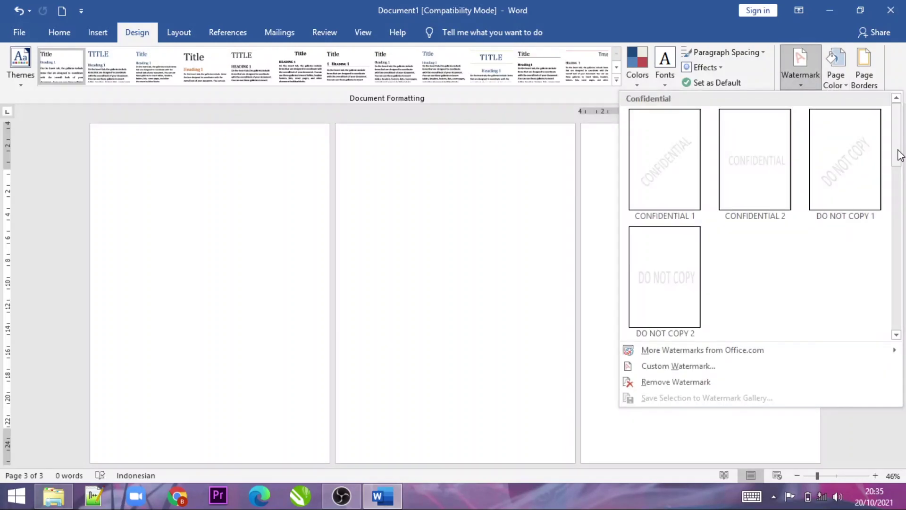
Scroll the Watermark gallery to the saved Twitter logo and insert it at the current position.
left_click_drag(895, 154, 894, 258)
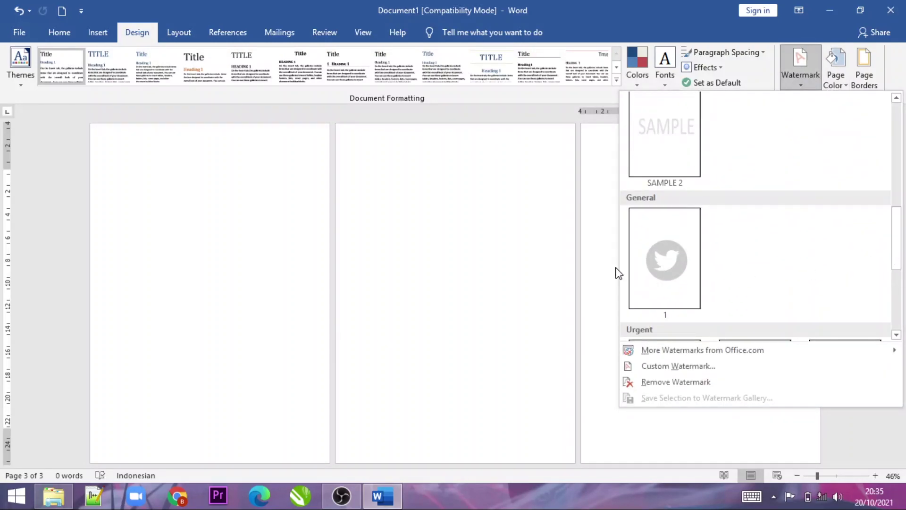
right_click(670, 263)
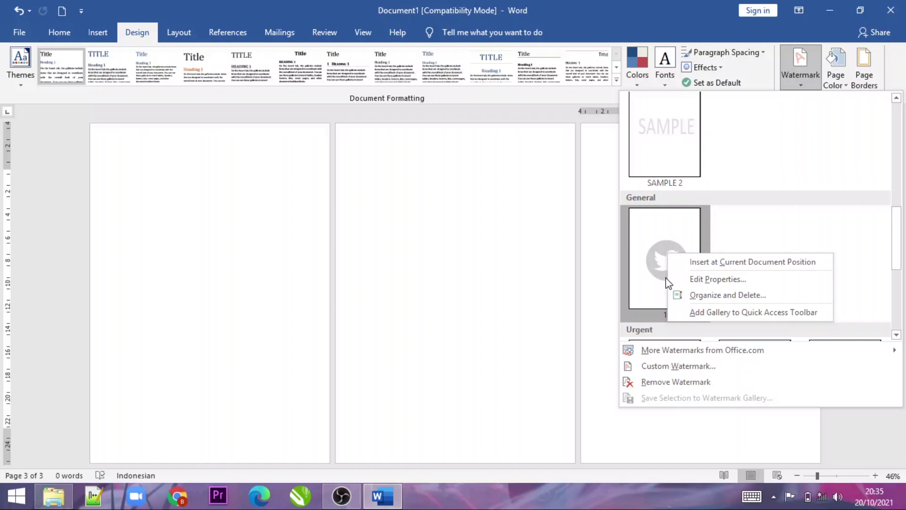
left_click(709, 266)
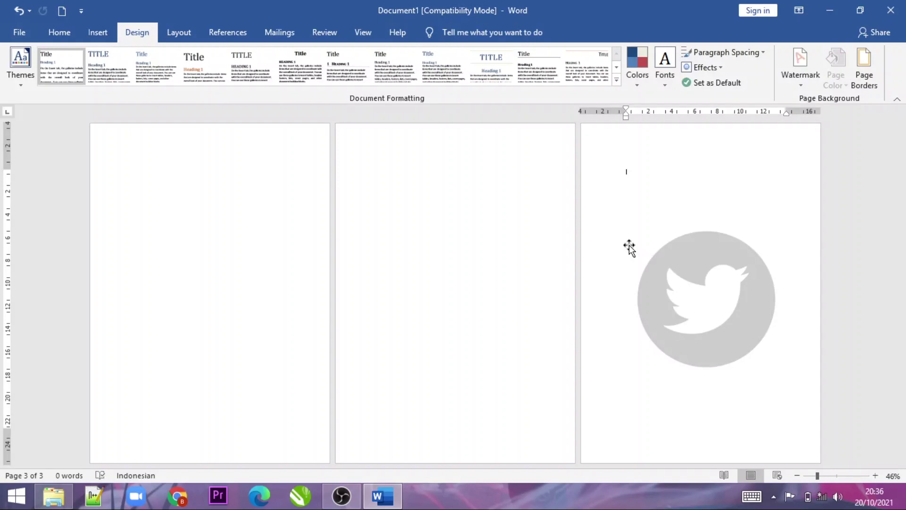
left_click(694, 272)
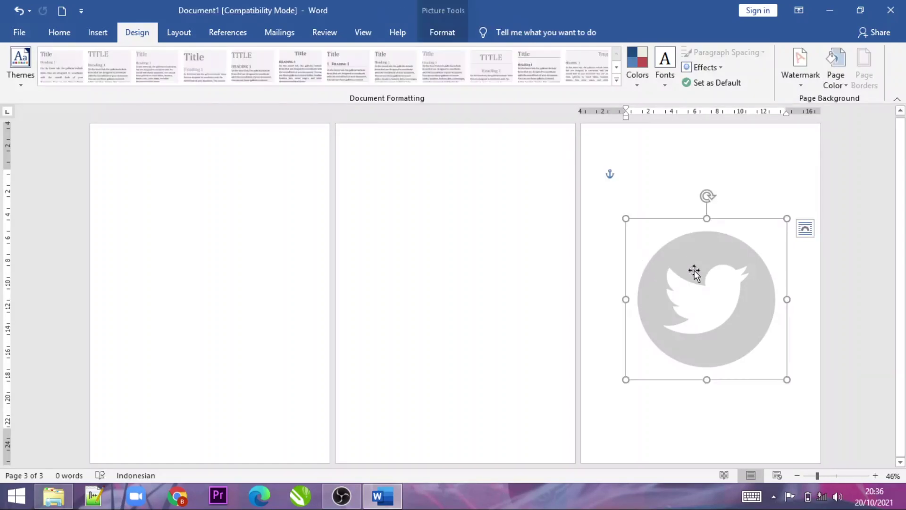
Delete the Twitter picture from page 3 and add page breaks until there are six pages.
key("Delete")
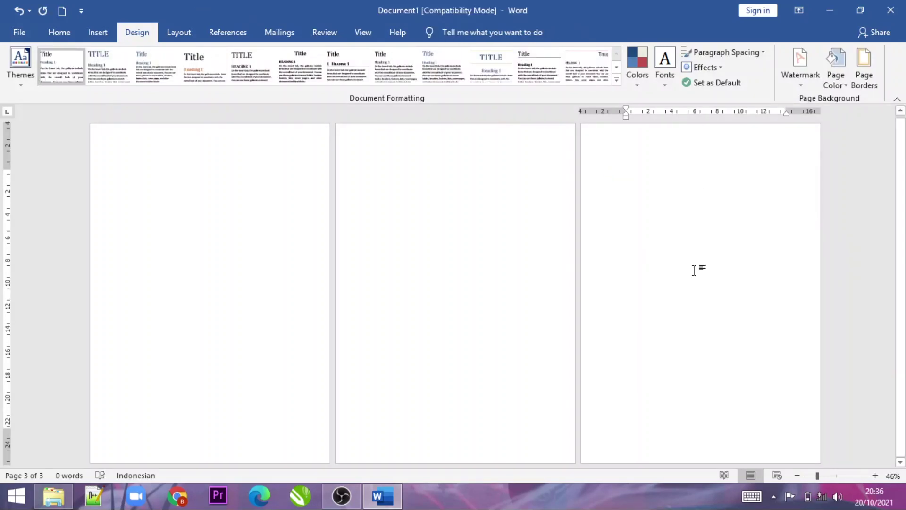
key("Return")
key("ctrl+Return")
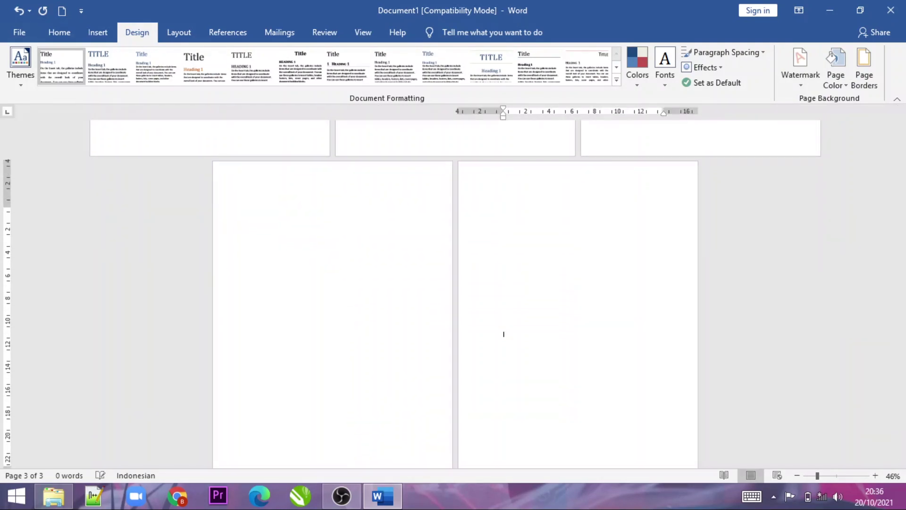
key("ctrl+Return")
scroll(799, 141, "up", 1)
scroll(495, 135, "up", 2)
scroll(392, 261, "up", 2)
scroll(276, 238, "up", 1)
scroll(276, 239, "up", 2)
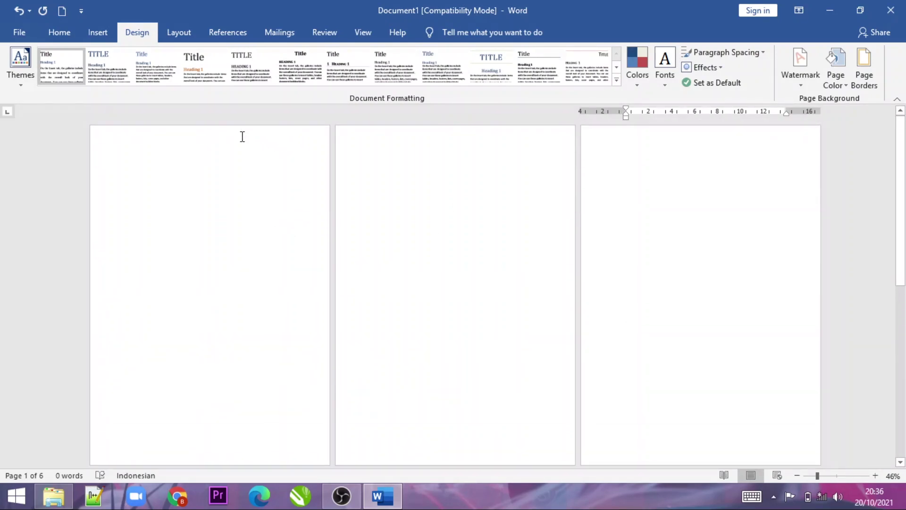
Insert a Continuous section break from Layout > Breaks, then open the page 2 header.
double_click(240, 152)
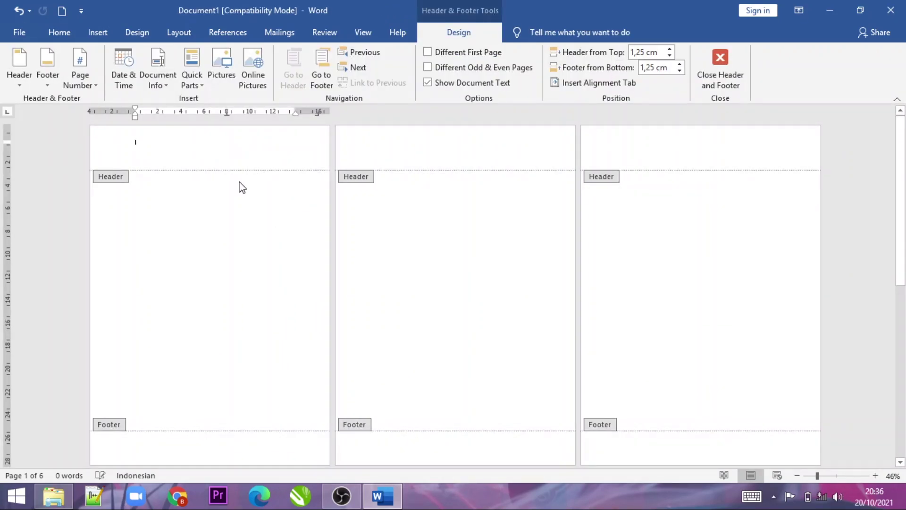
double_click(244, 231)
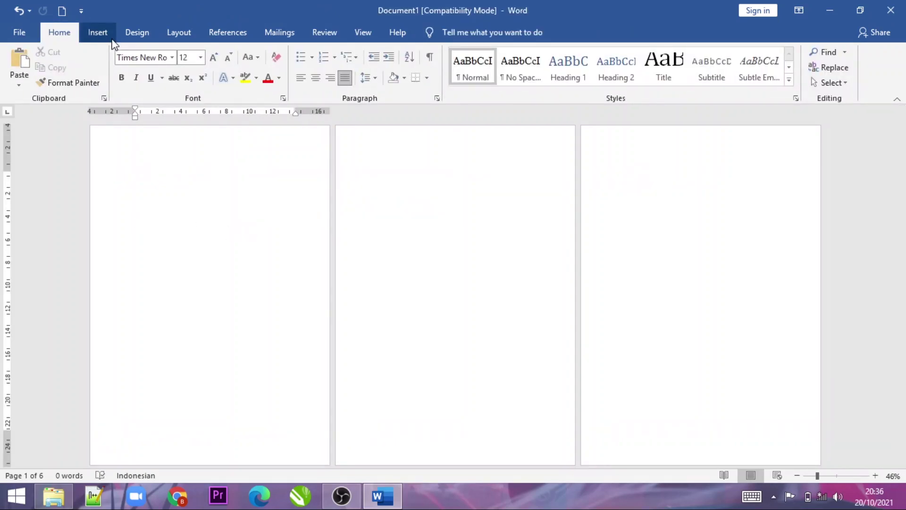
left_click(142, 32)
scroll(134, 32, "up", 1)
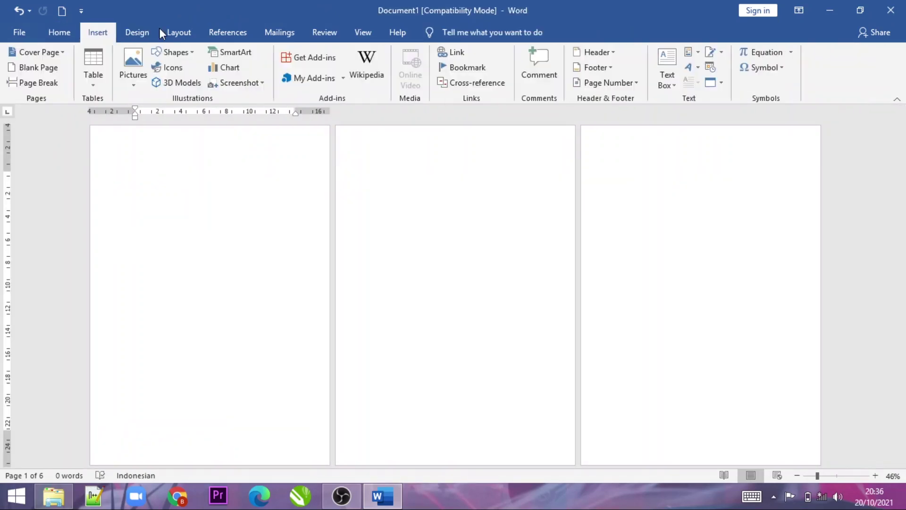
left_click(179, 33)
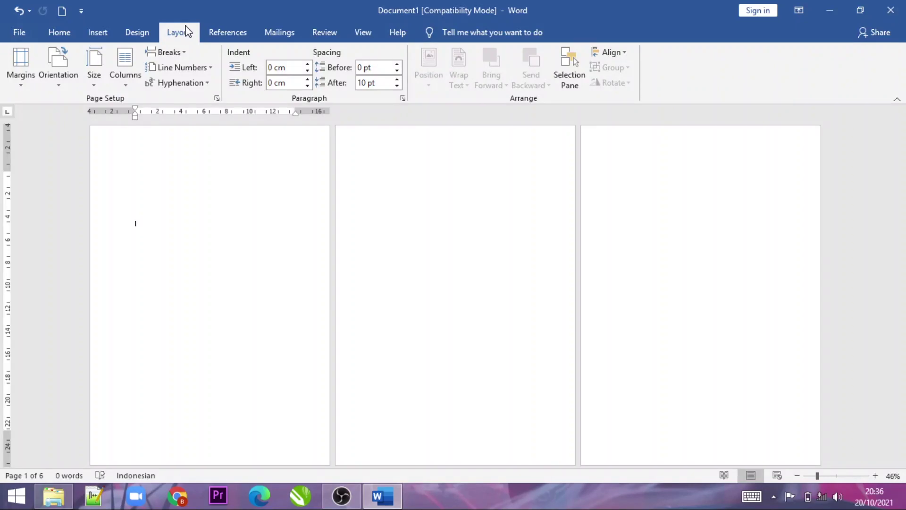
left_click(180, 53)
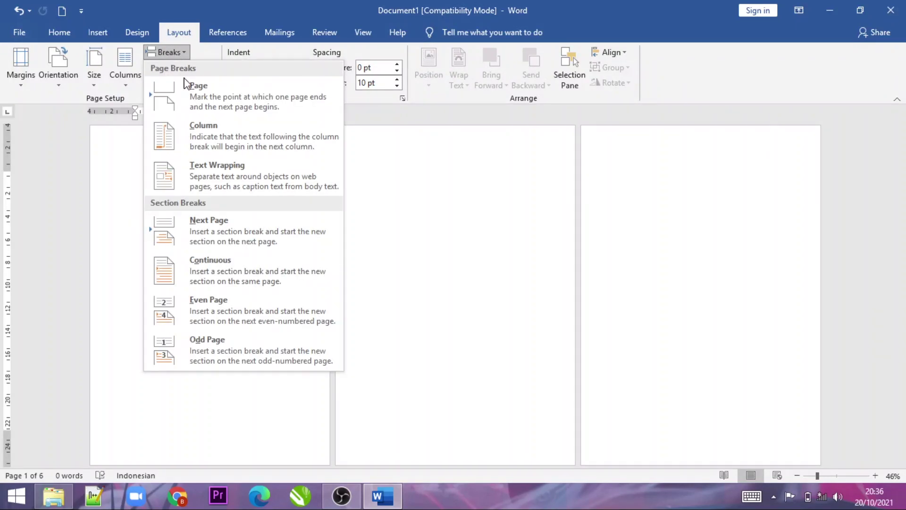
left_click(255, 265)
left_click(458, 232)
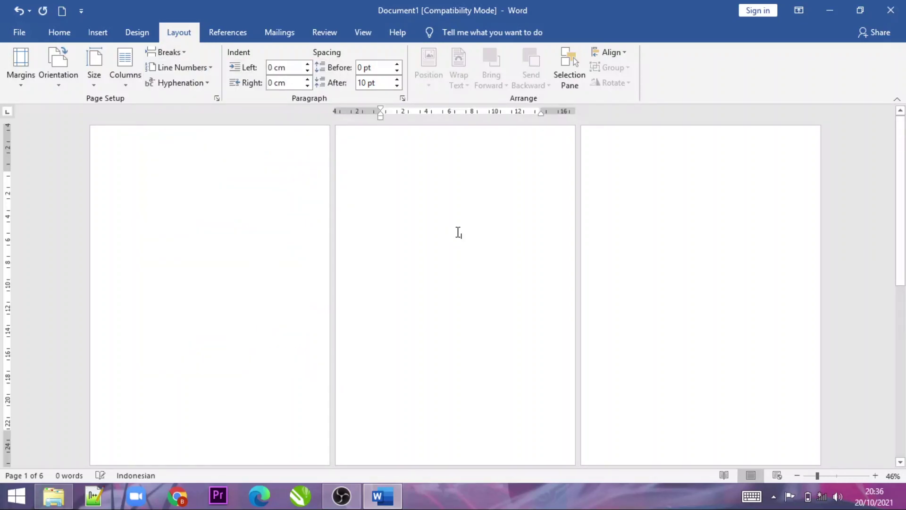
double_click(395, 143)
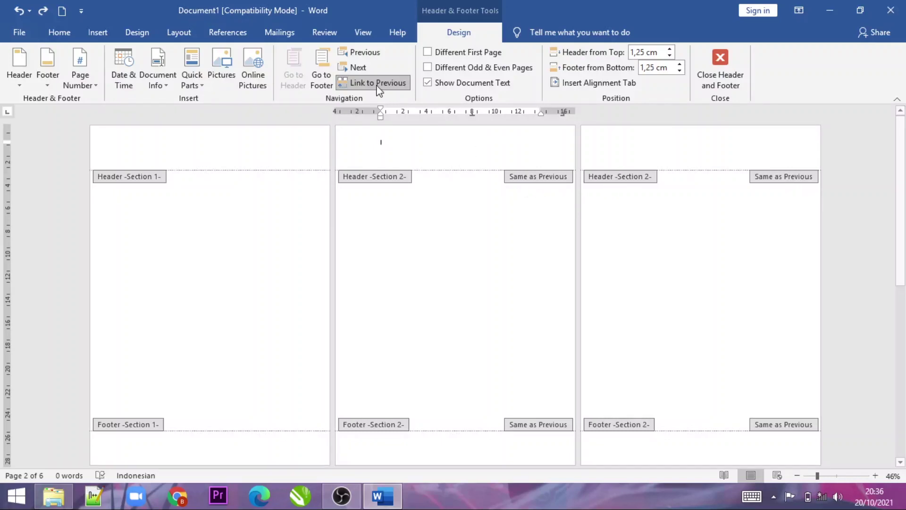
Turn off Link to Previous for the page 2 header, then exit header editing.
left_click(361, 82)
double_click(502, 263)
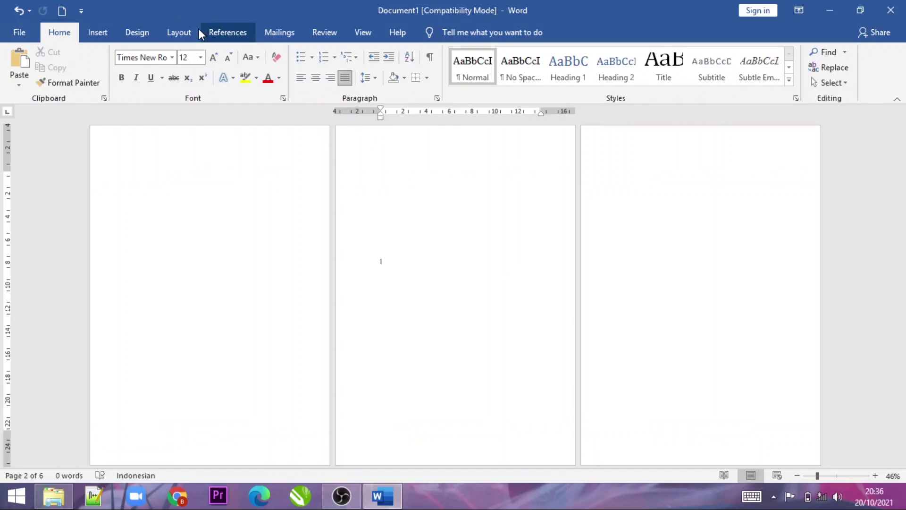
left_click(151, 34)
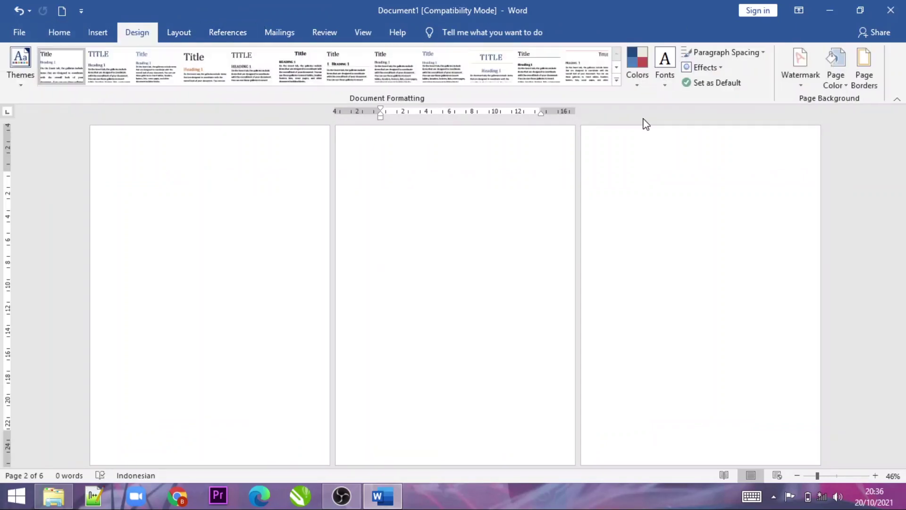
Apply the saved Twitter logo watermark from the General gallery section.
left_click(808, 79)
scroll(736, 283, "down", 5)
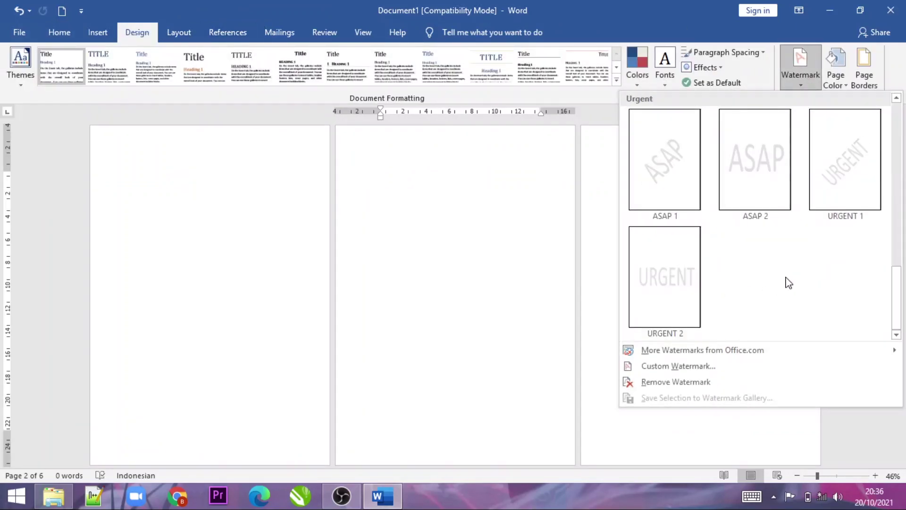
left_click_drag(891, 279, 892, 229)
left_click(698, 246)
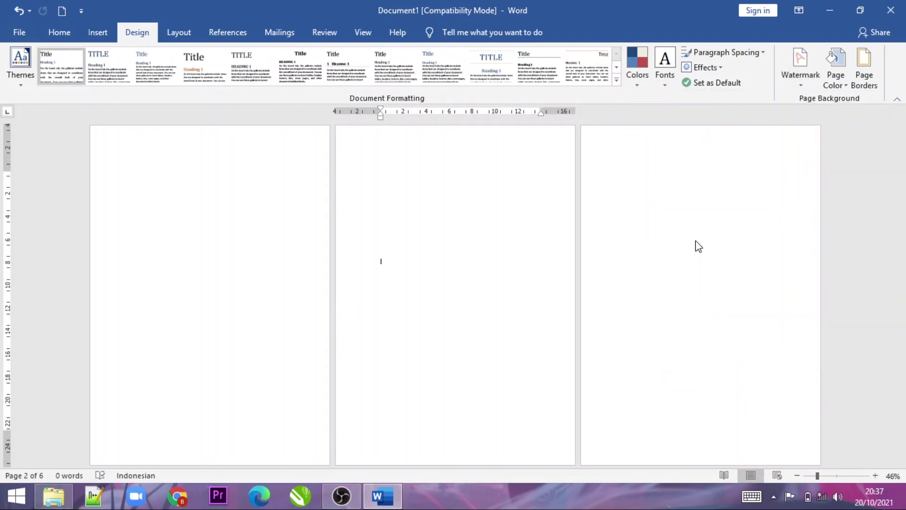
Scroll through the pages to confirm the watermark appears on pages 2-6 but not page 1.
scroll(486, 276, "down", 3)
scroll(485, 271, "down", 3)
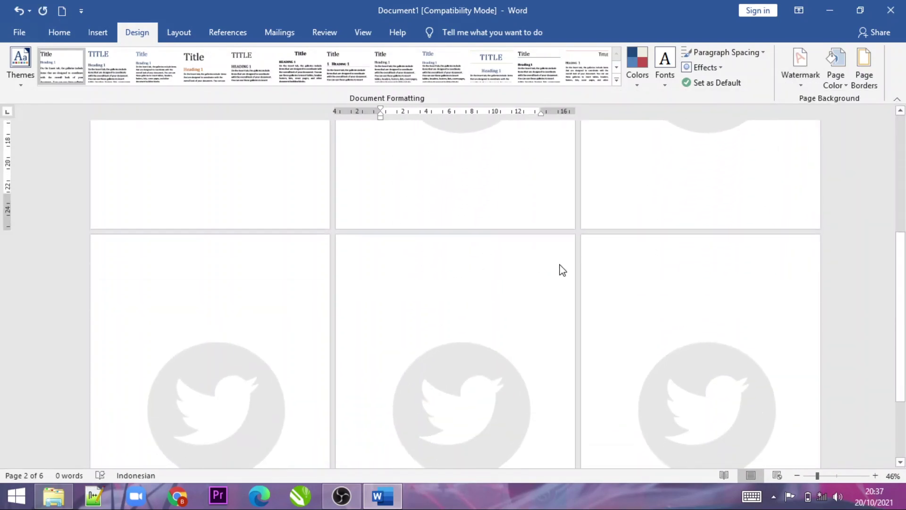
scroll(562, 267, "down", 1)
scroll(490, 223, "up", 2)
scroll(304, 217, "up", 1)
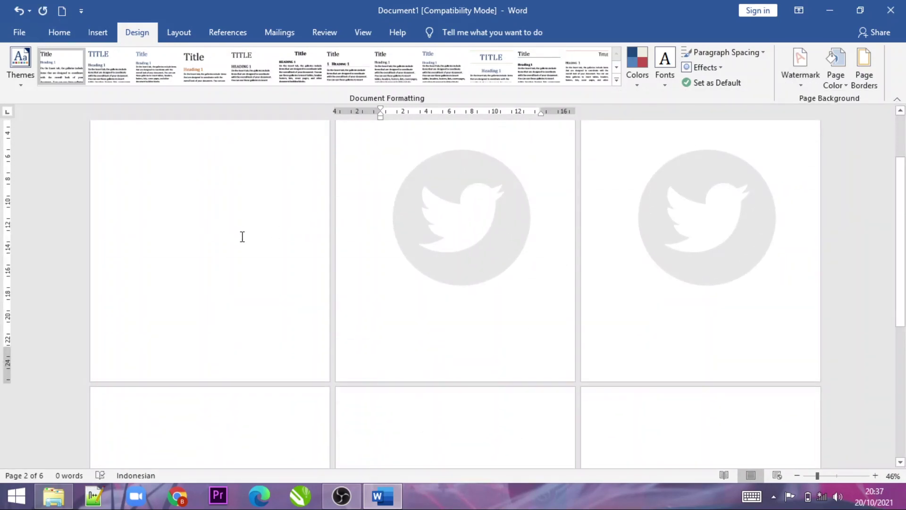
scroll(243, 236, "up", 1)
scroll(274, 232, "down", 3)
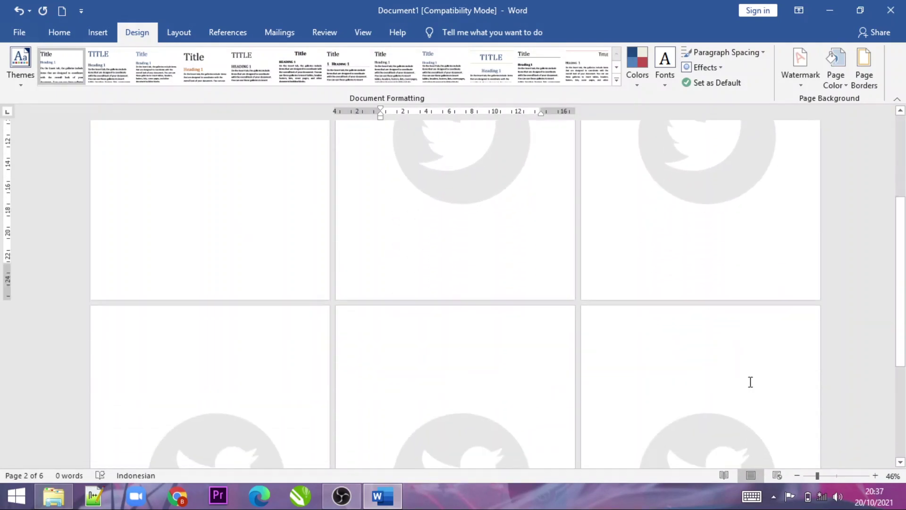
scroll(751, 382, "down", 3)
scroll(744, 380, "down", 1)
scroll(673, 366, "up", 2)
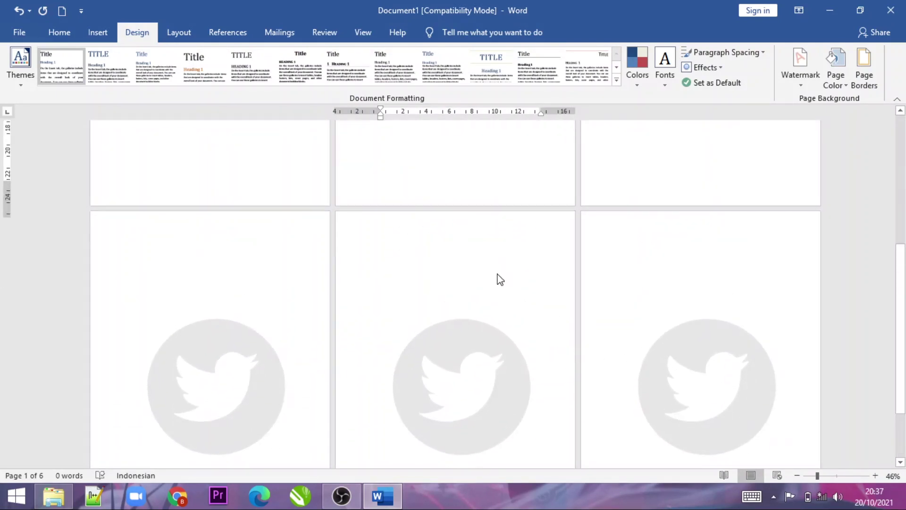
scroll(500, 274, "down", 5)
scroll(500, 271, "up", 2)
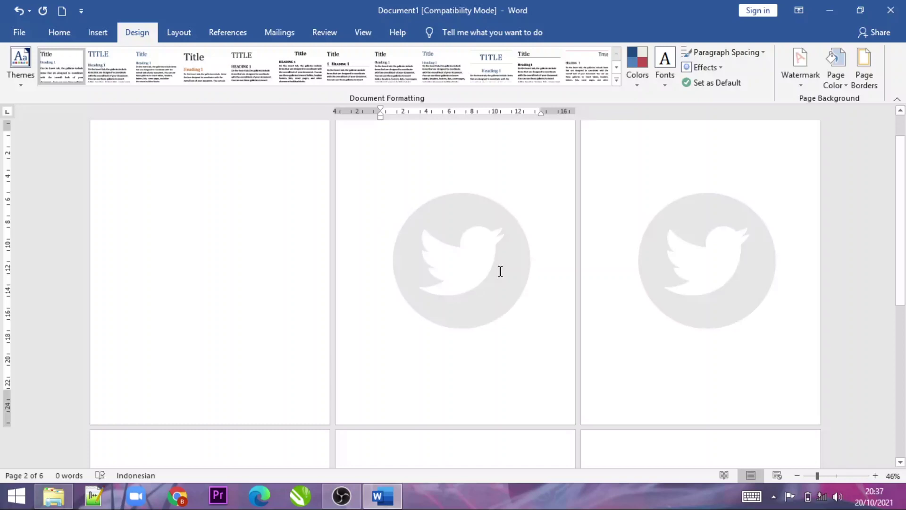